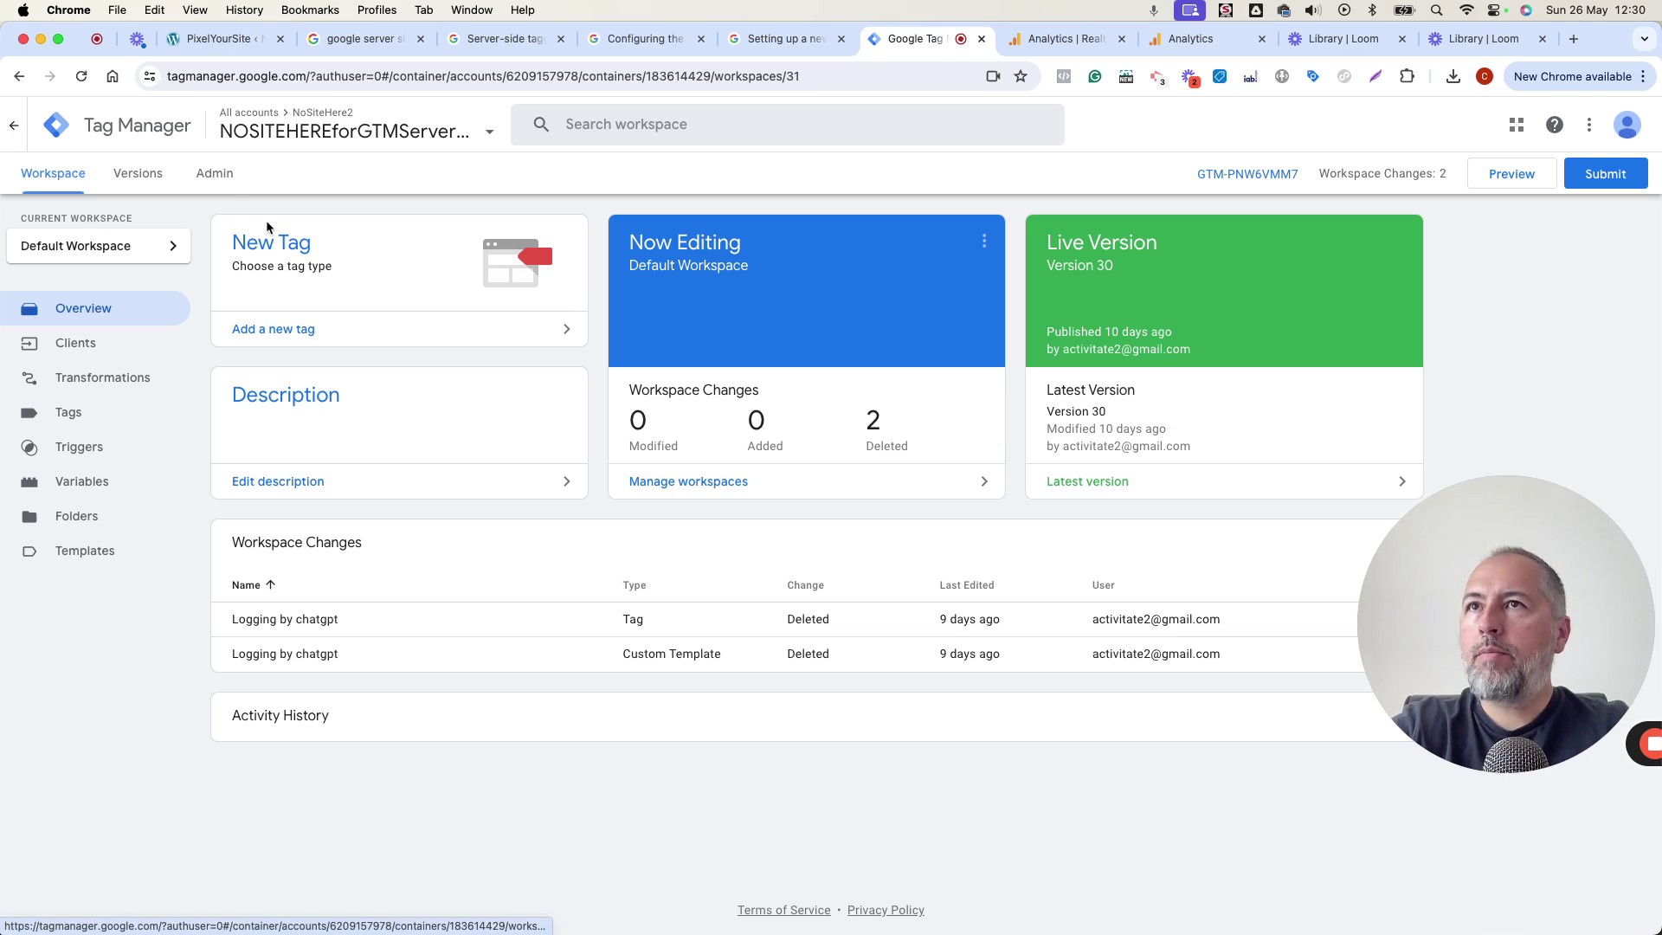
# Copy the Server container URL from Admin > Container Settings and bring up PixelYourSite
pyautogui.click(218, 176)
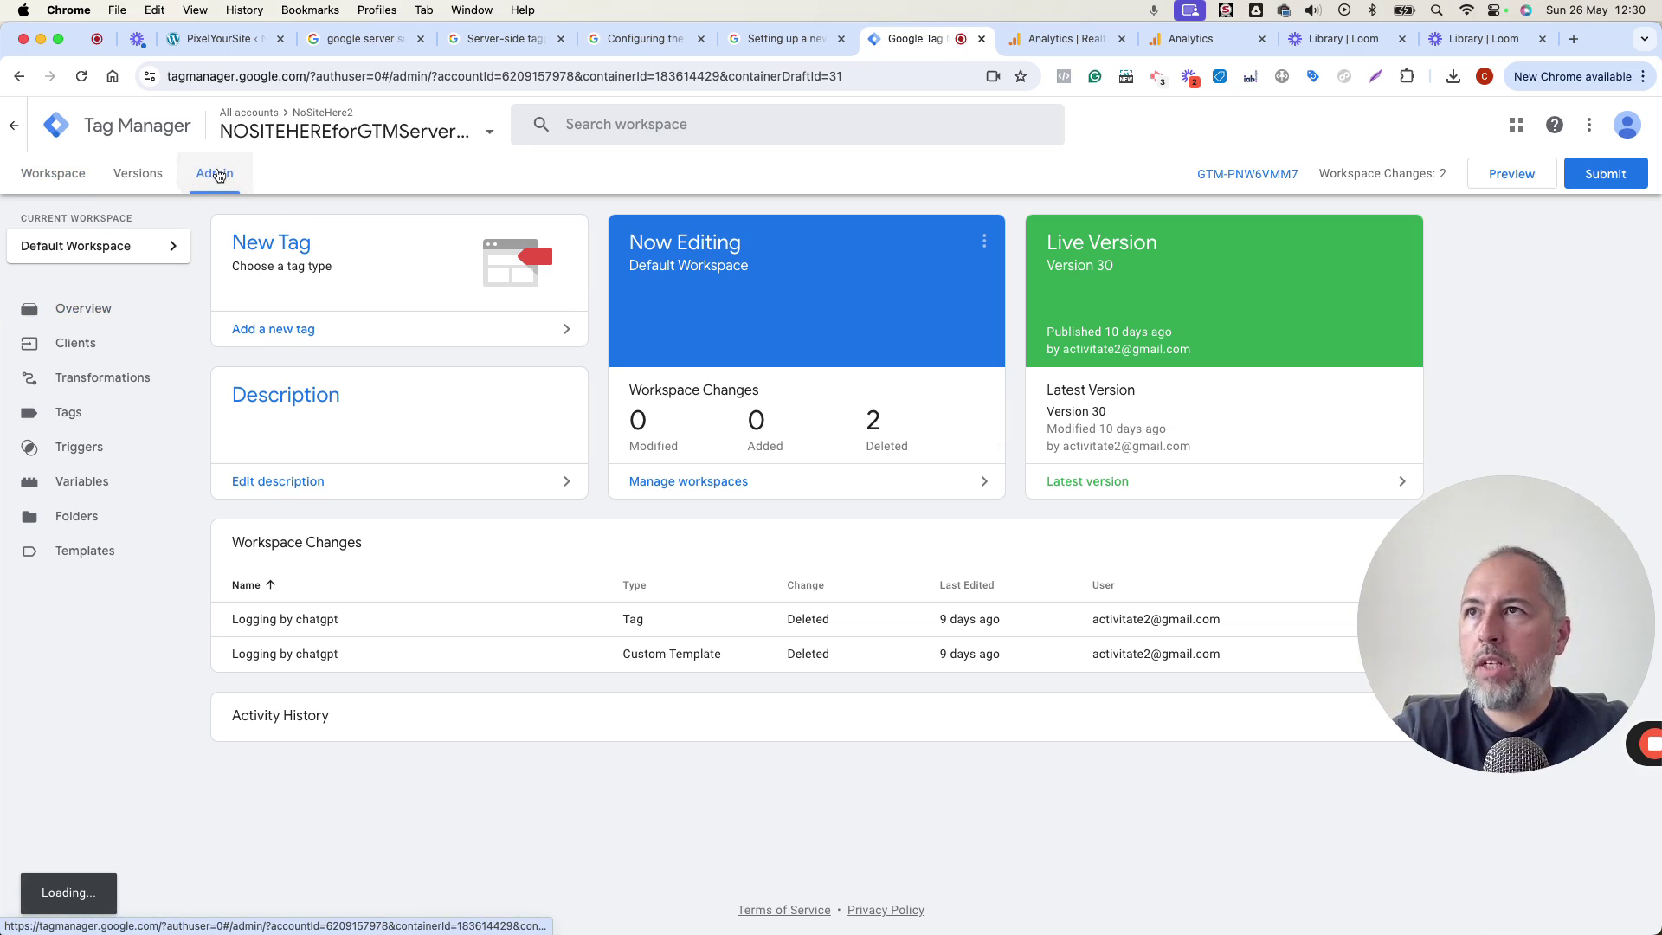
pyautogui.click(967, 326)
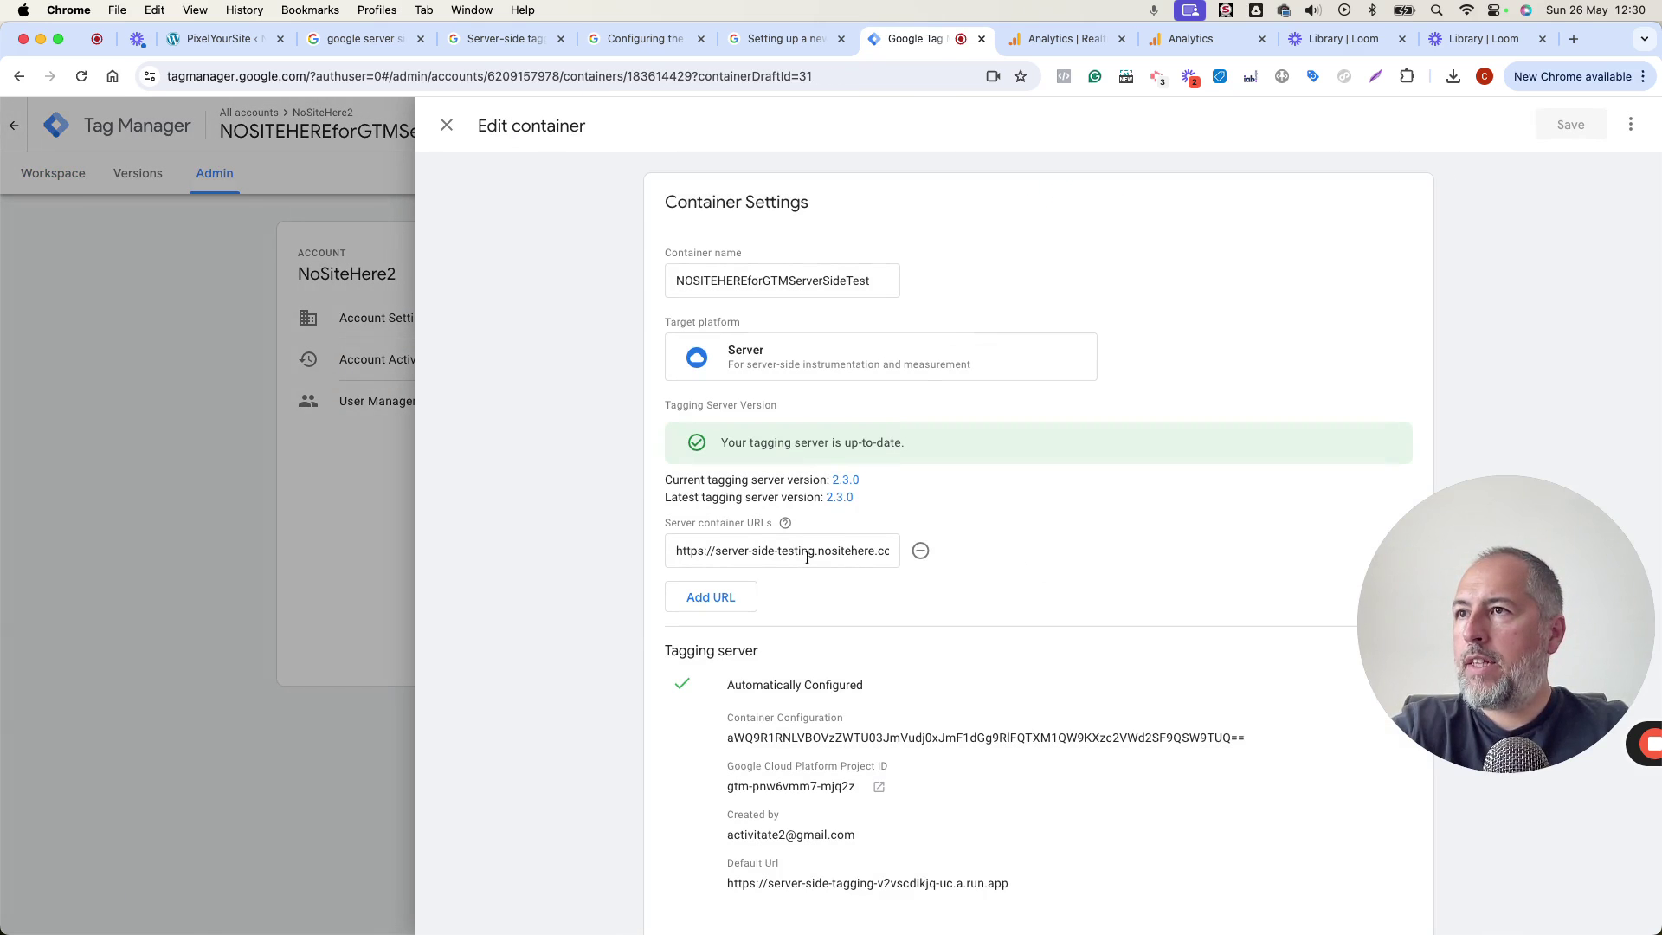
pyautogui.tripleClick(807, 558)
pyautogui.rightClick(807, 559)
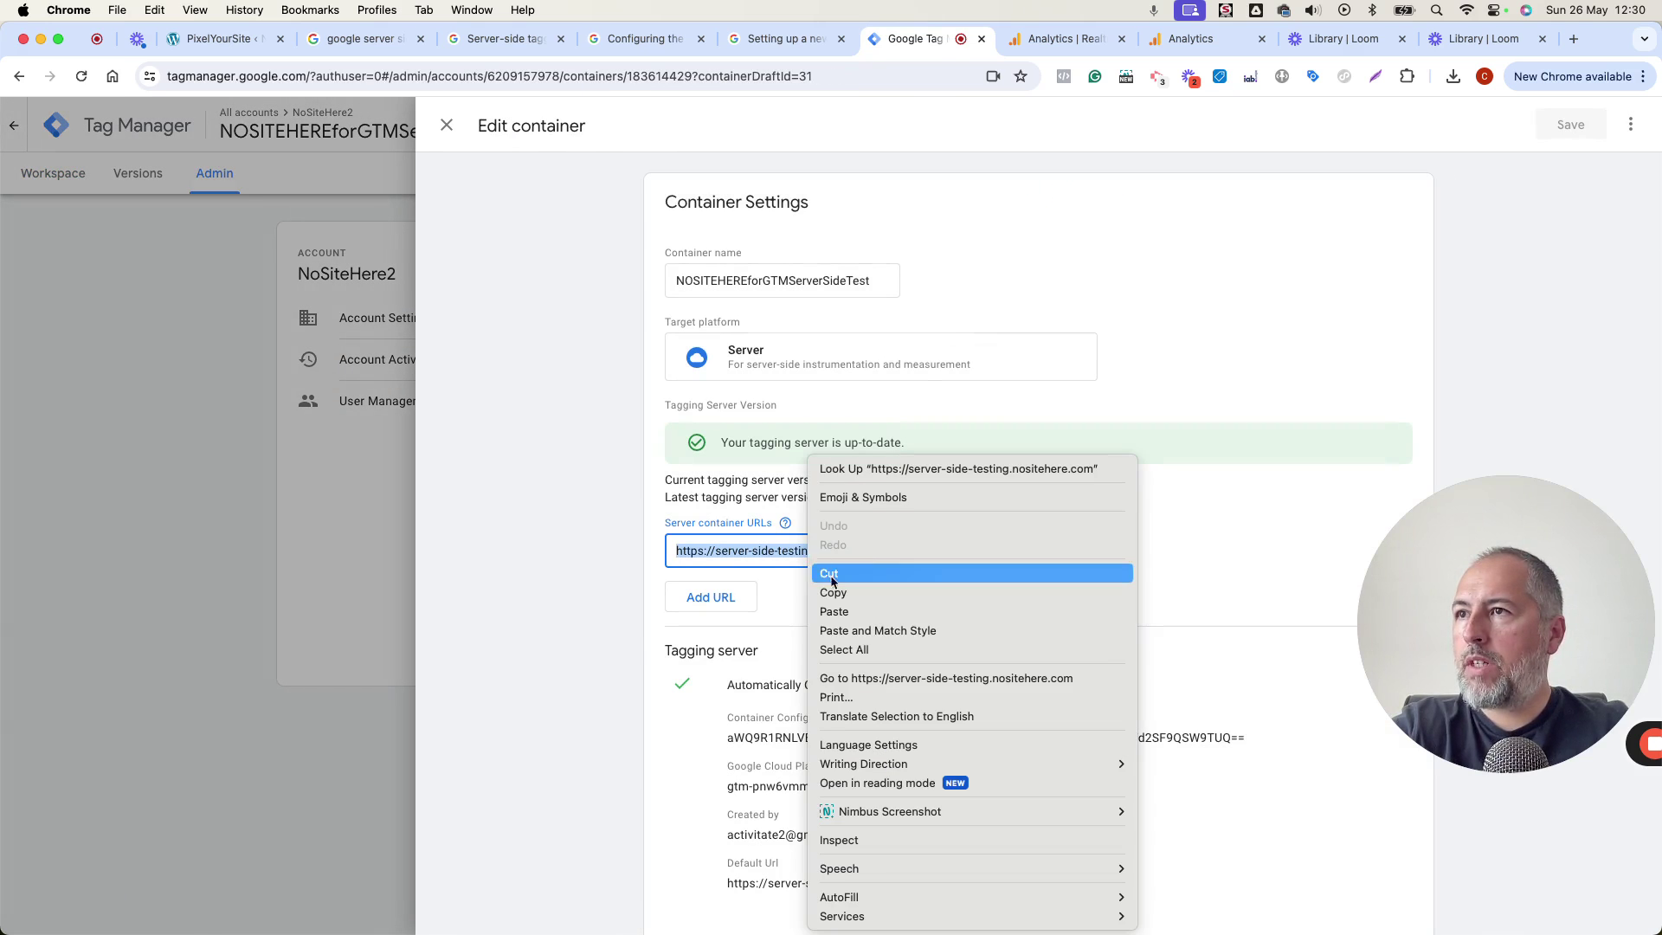
pyautogui.click(843, 595)
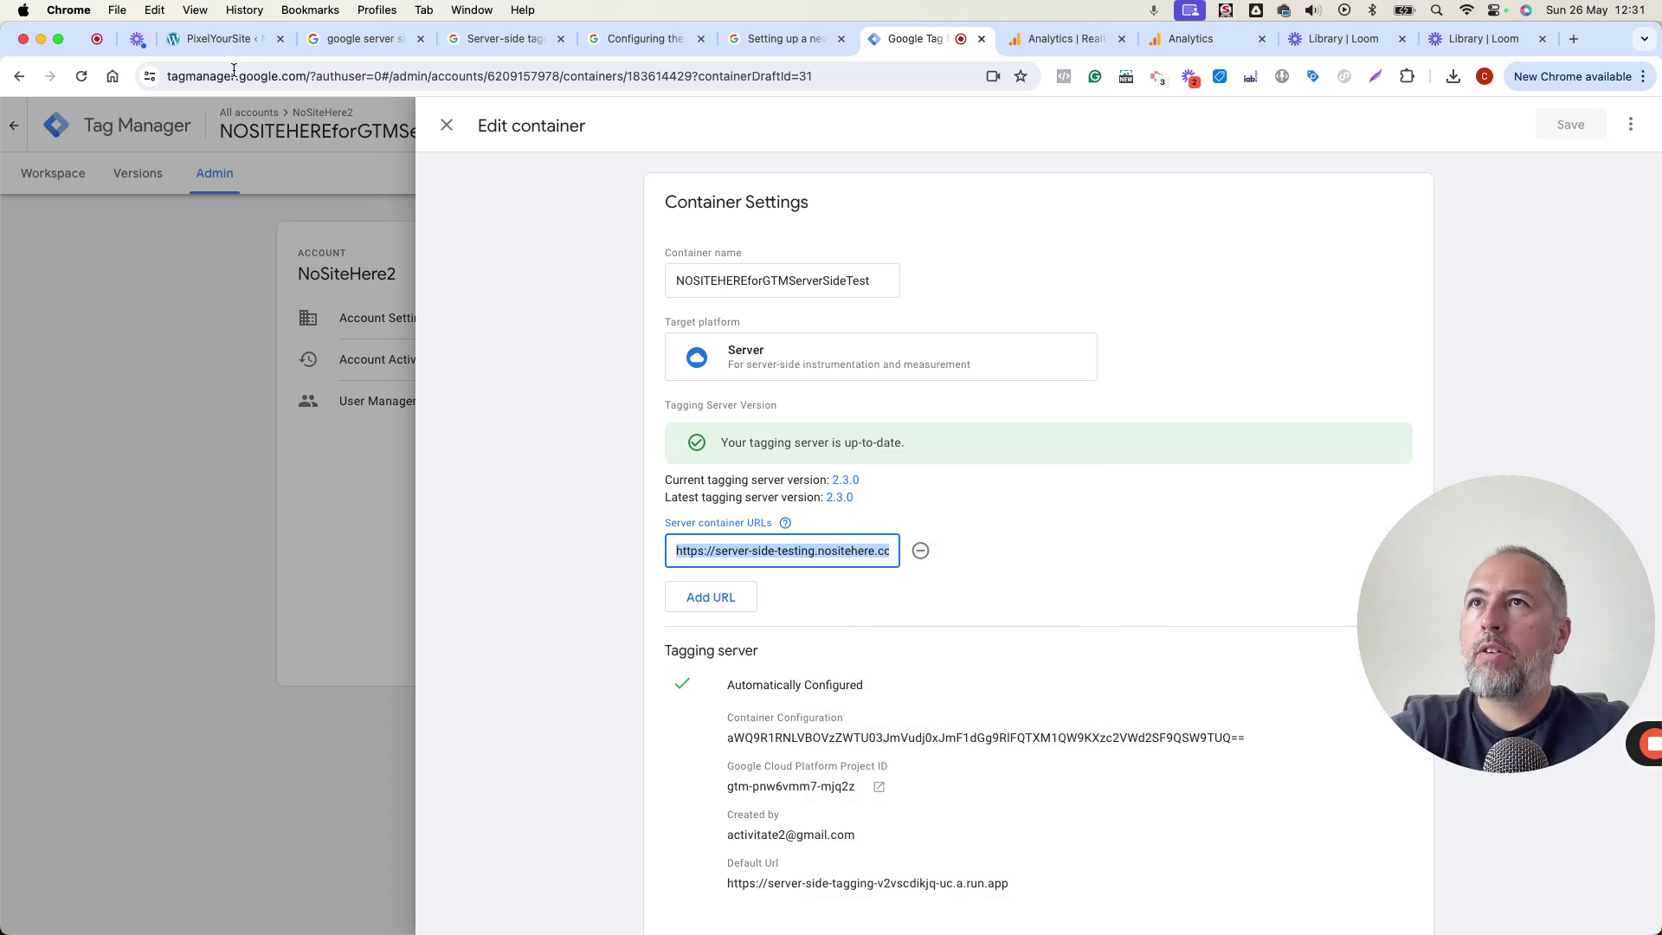
pyautogui.click(218, 45)
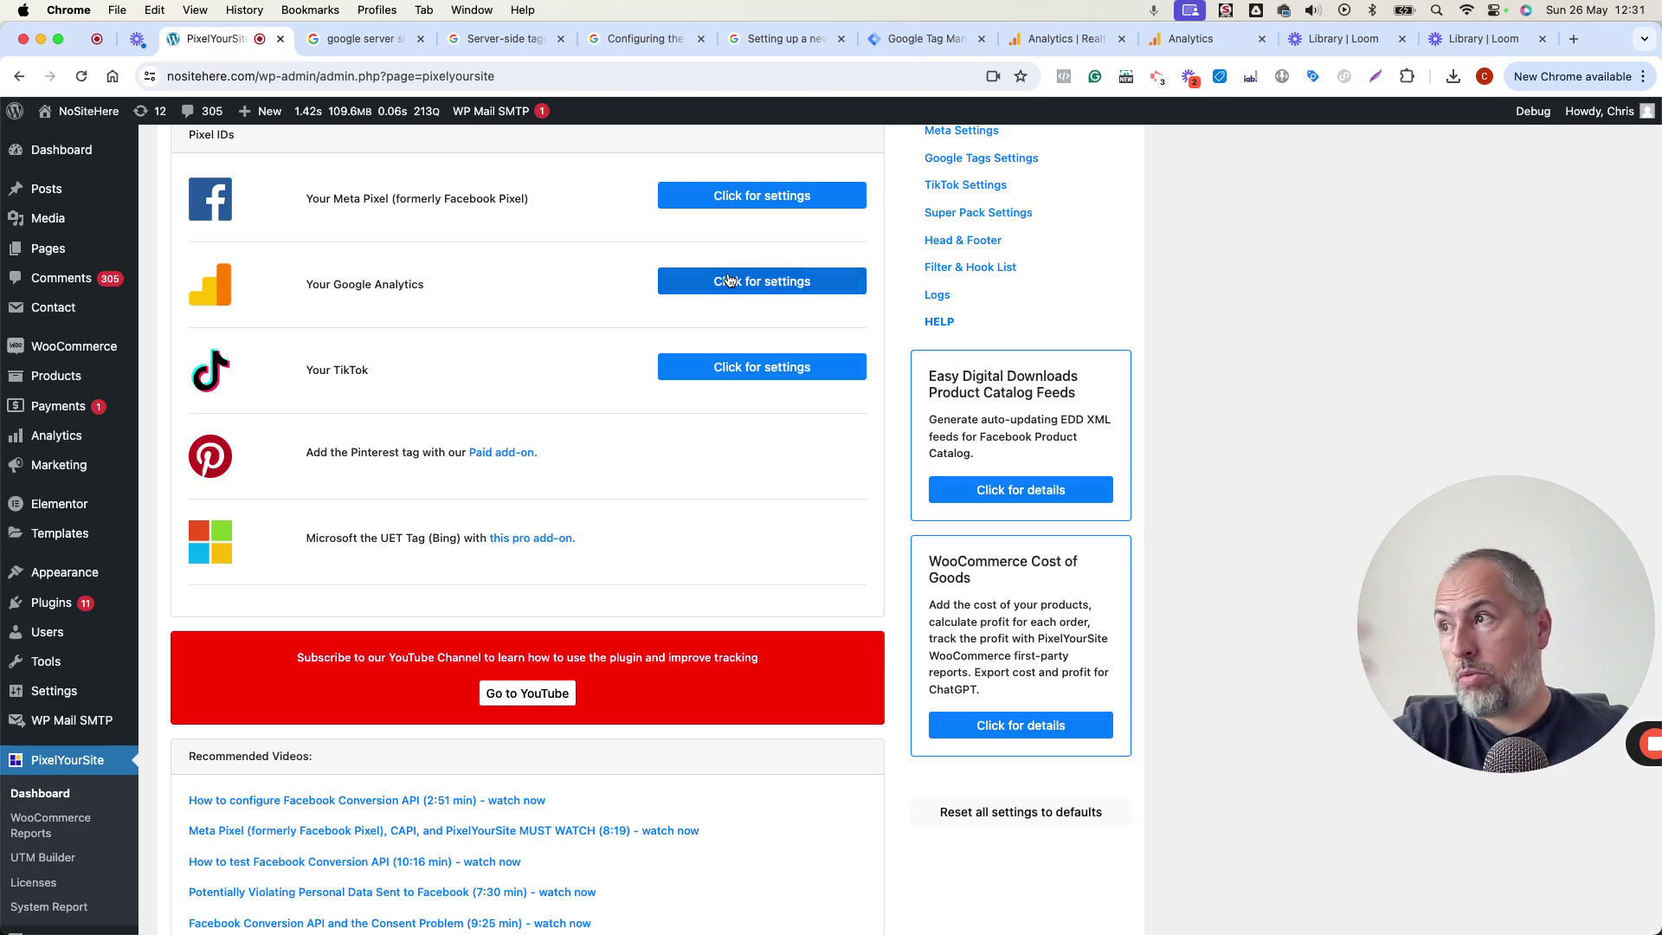
pyautogui.click(728, 280)
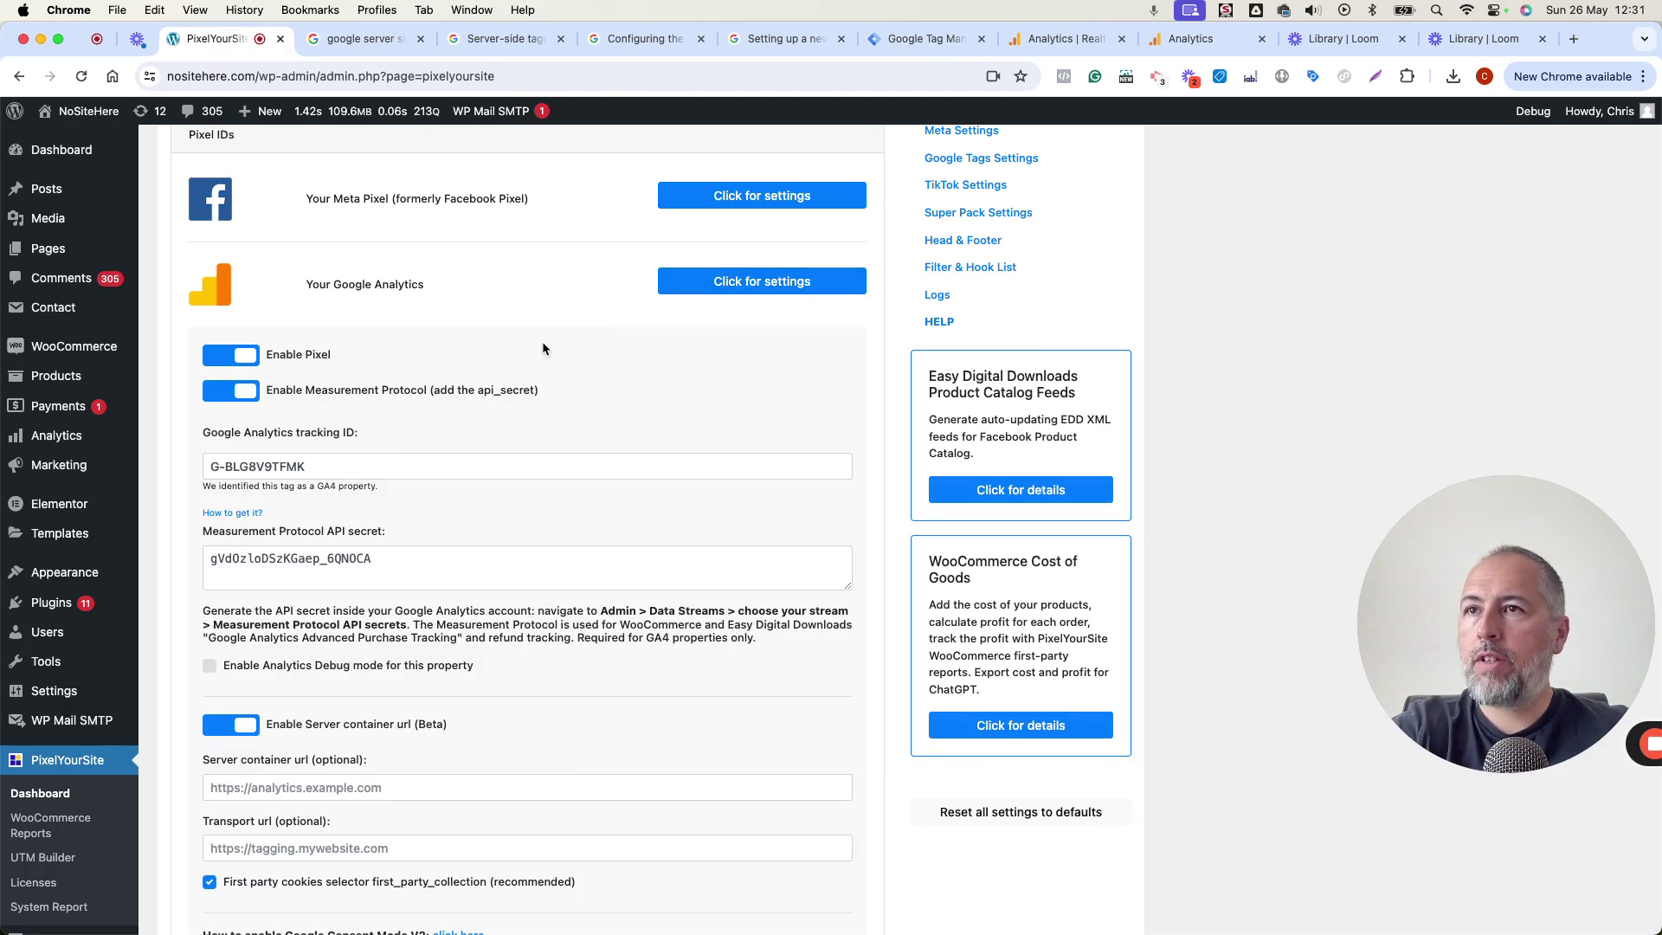
pyautogui.scroll(-5, 542, 343)
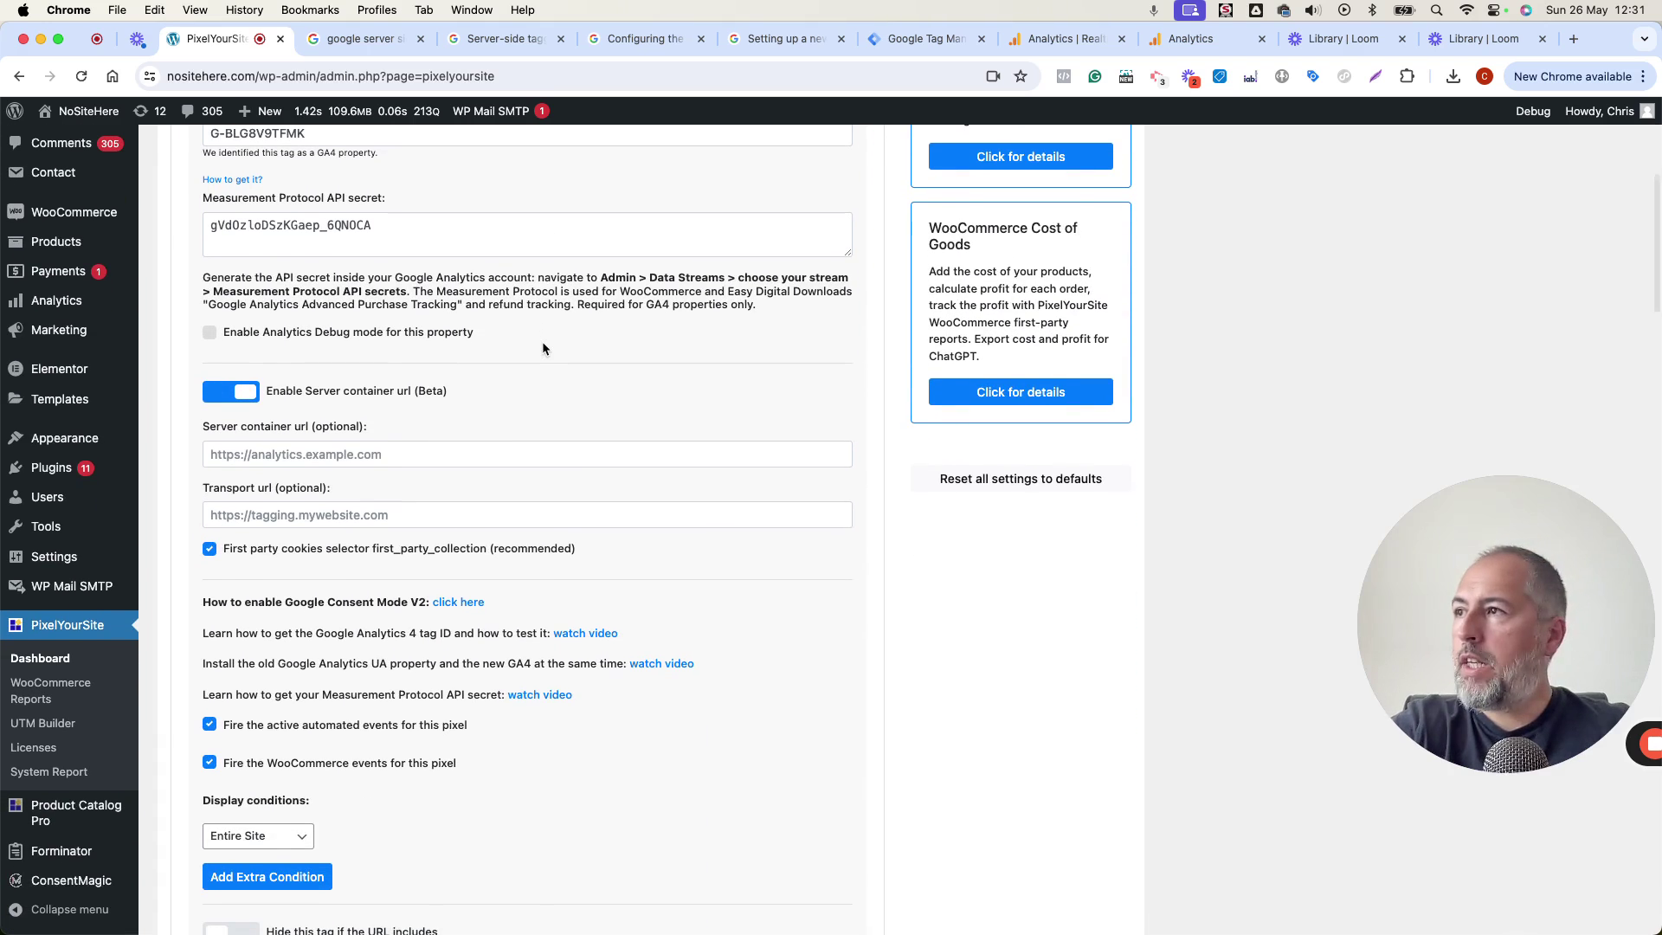
pyautogui.scroll(-1, 543, 344)
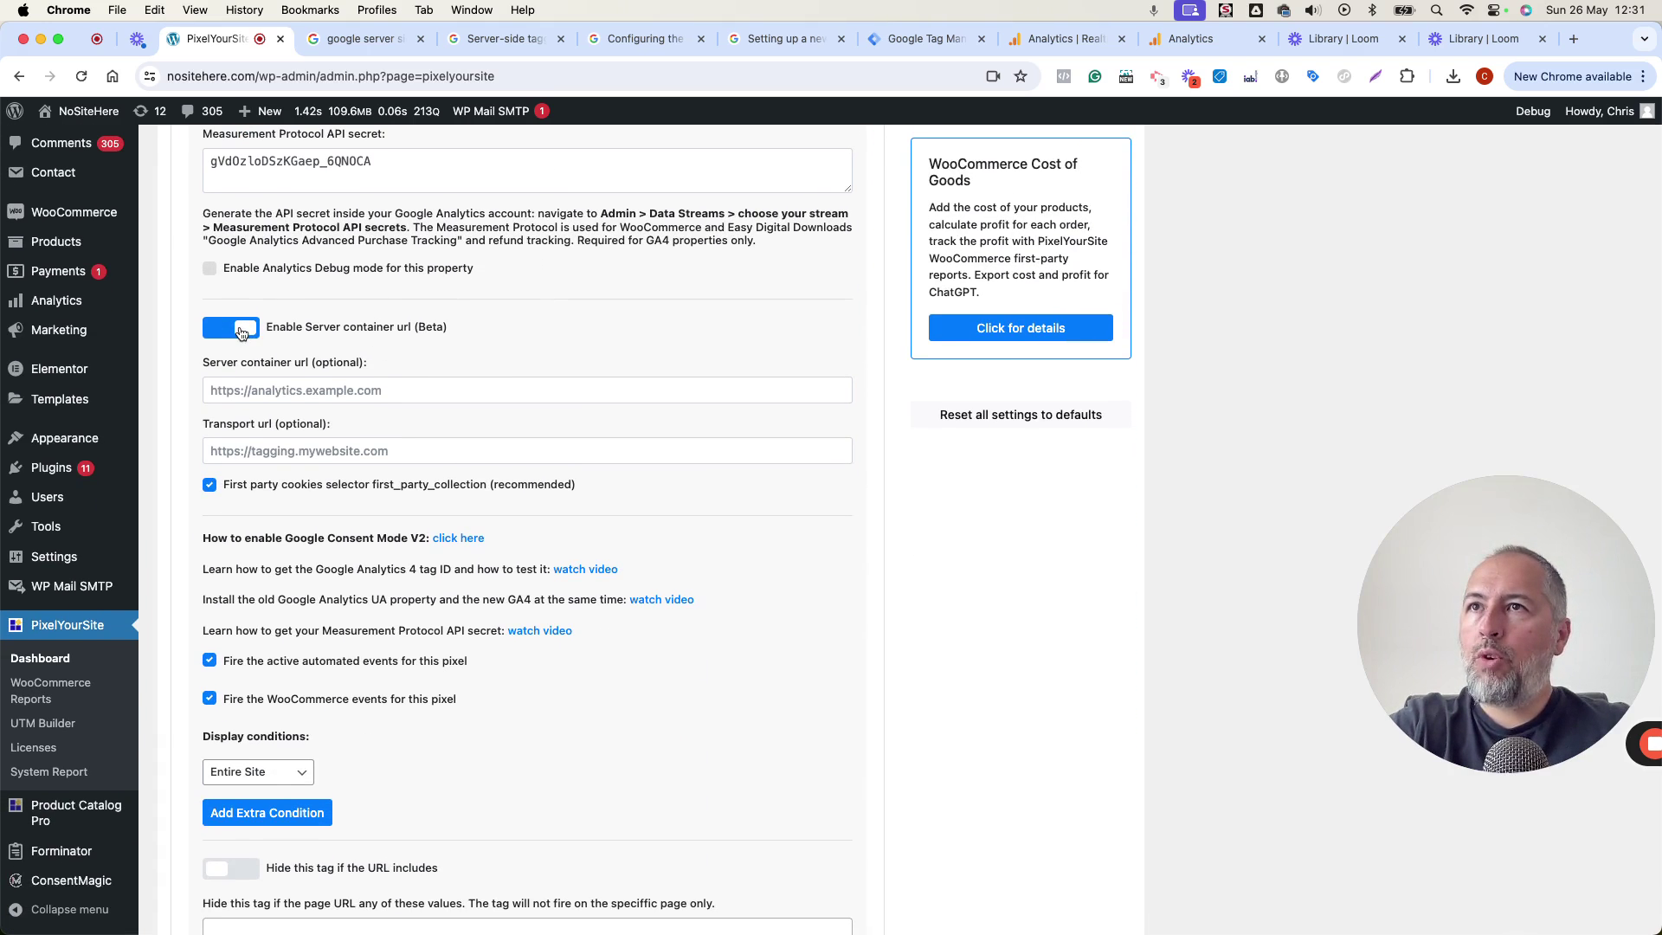
pyautogui.click(269, 386)
pyautogui.rightClick(268, 386)
pyautogui.click(313, 509)
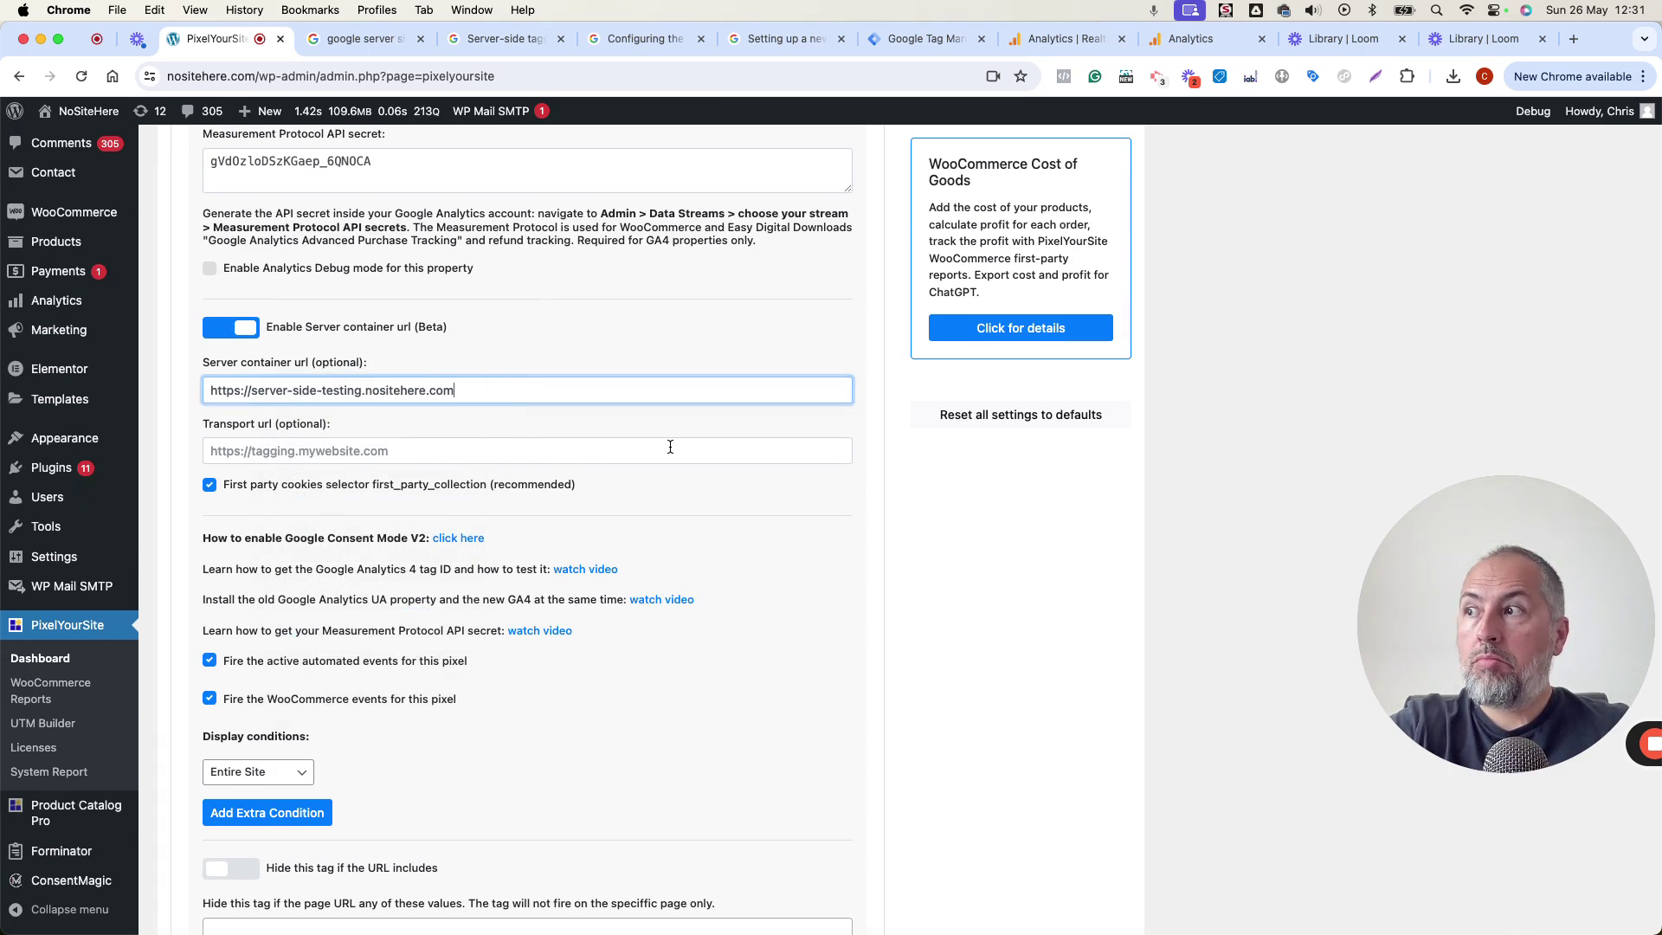
pyautogui.scroll(-20, 670, 447)
pyautogui.click(520, 853)
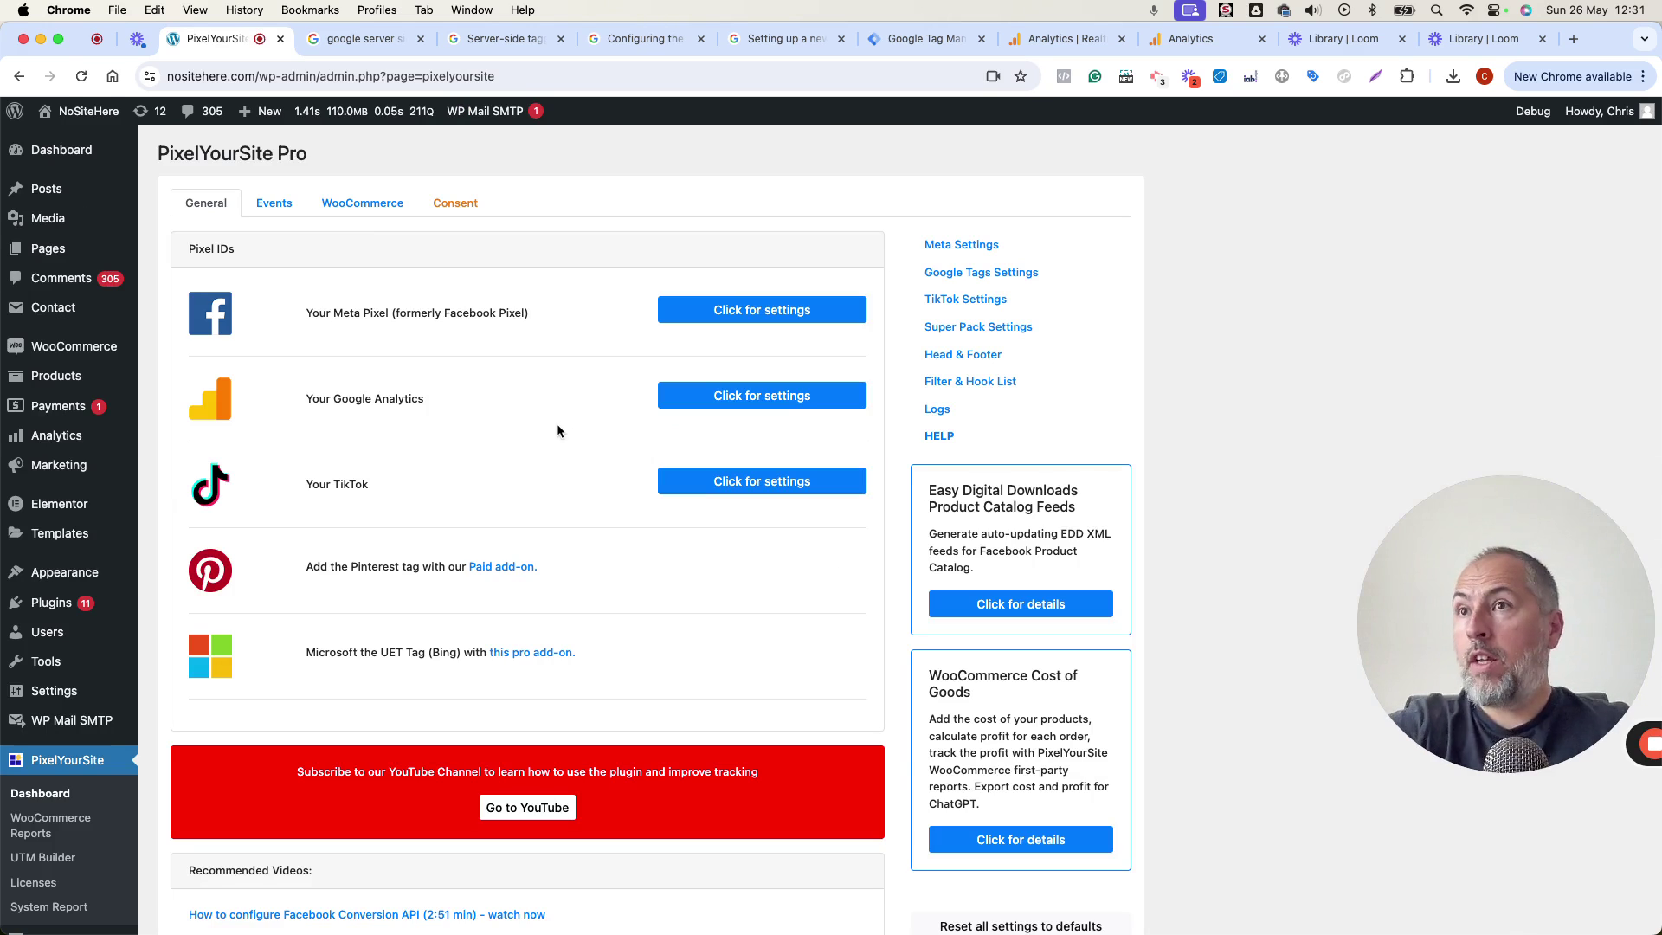
# Verify the saved server container URL in PixelYourSite, then close Tag Manager's container settings panel
pyautogui.click(698, 398)
pyautogui.scroll(-3, 364, 444)
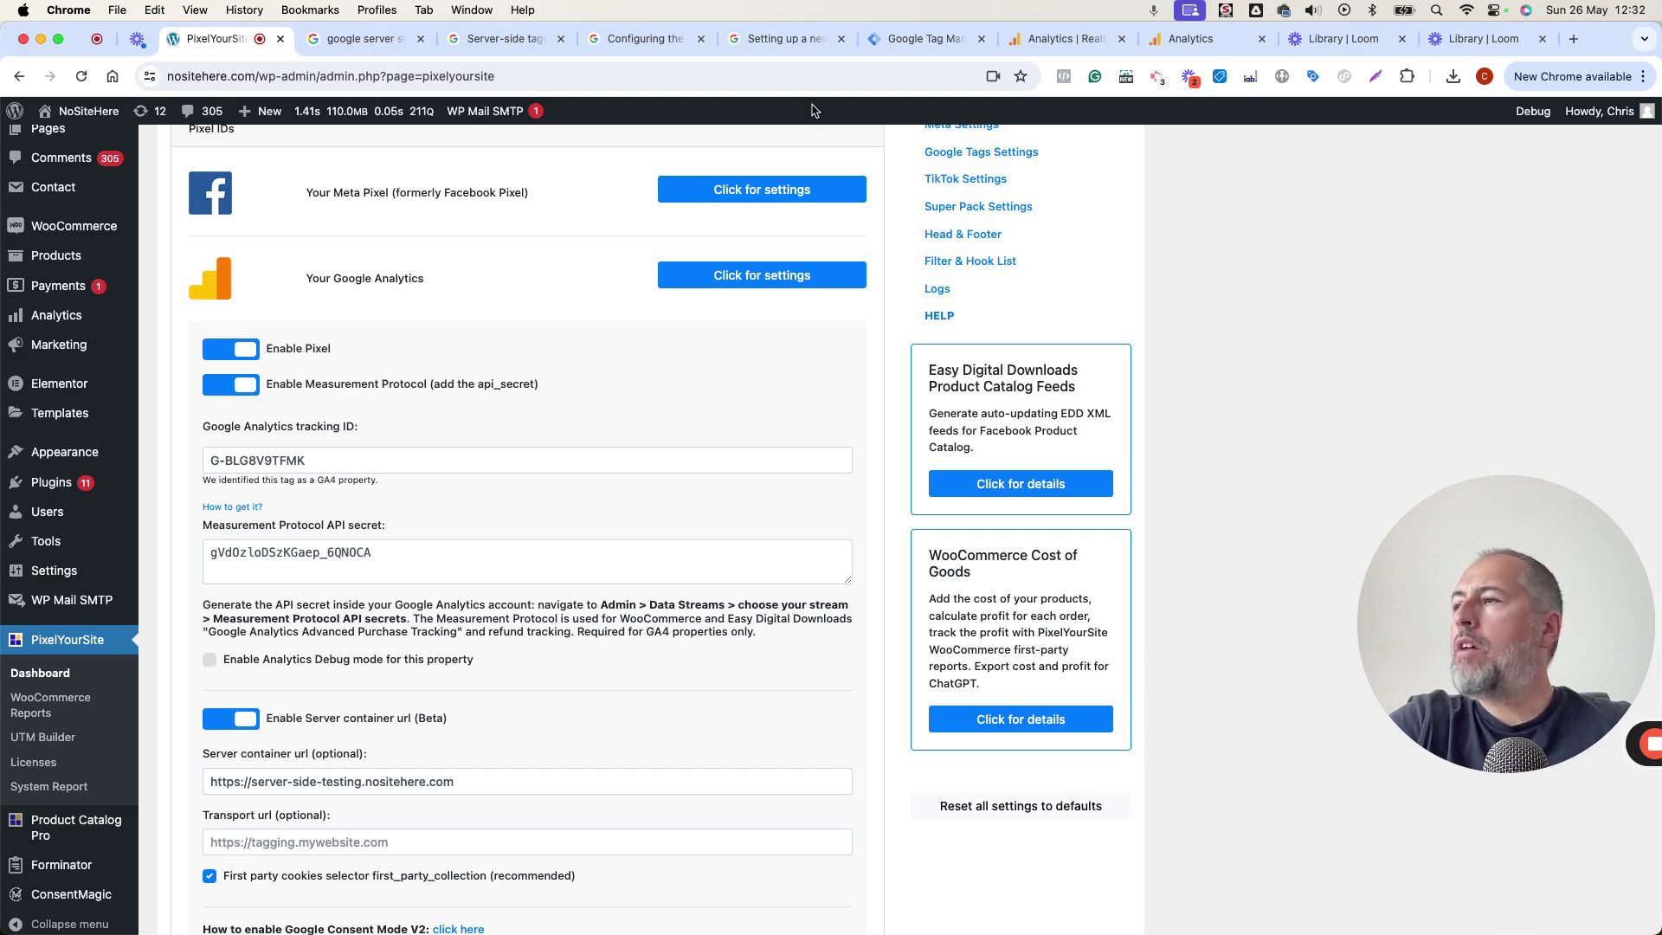
pyautogui.click(924, 44)
pyautogui.click(41, 182)
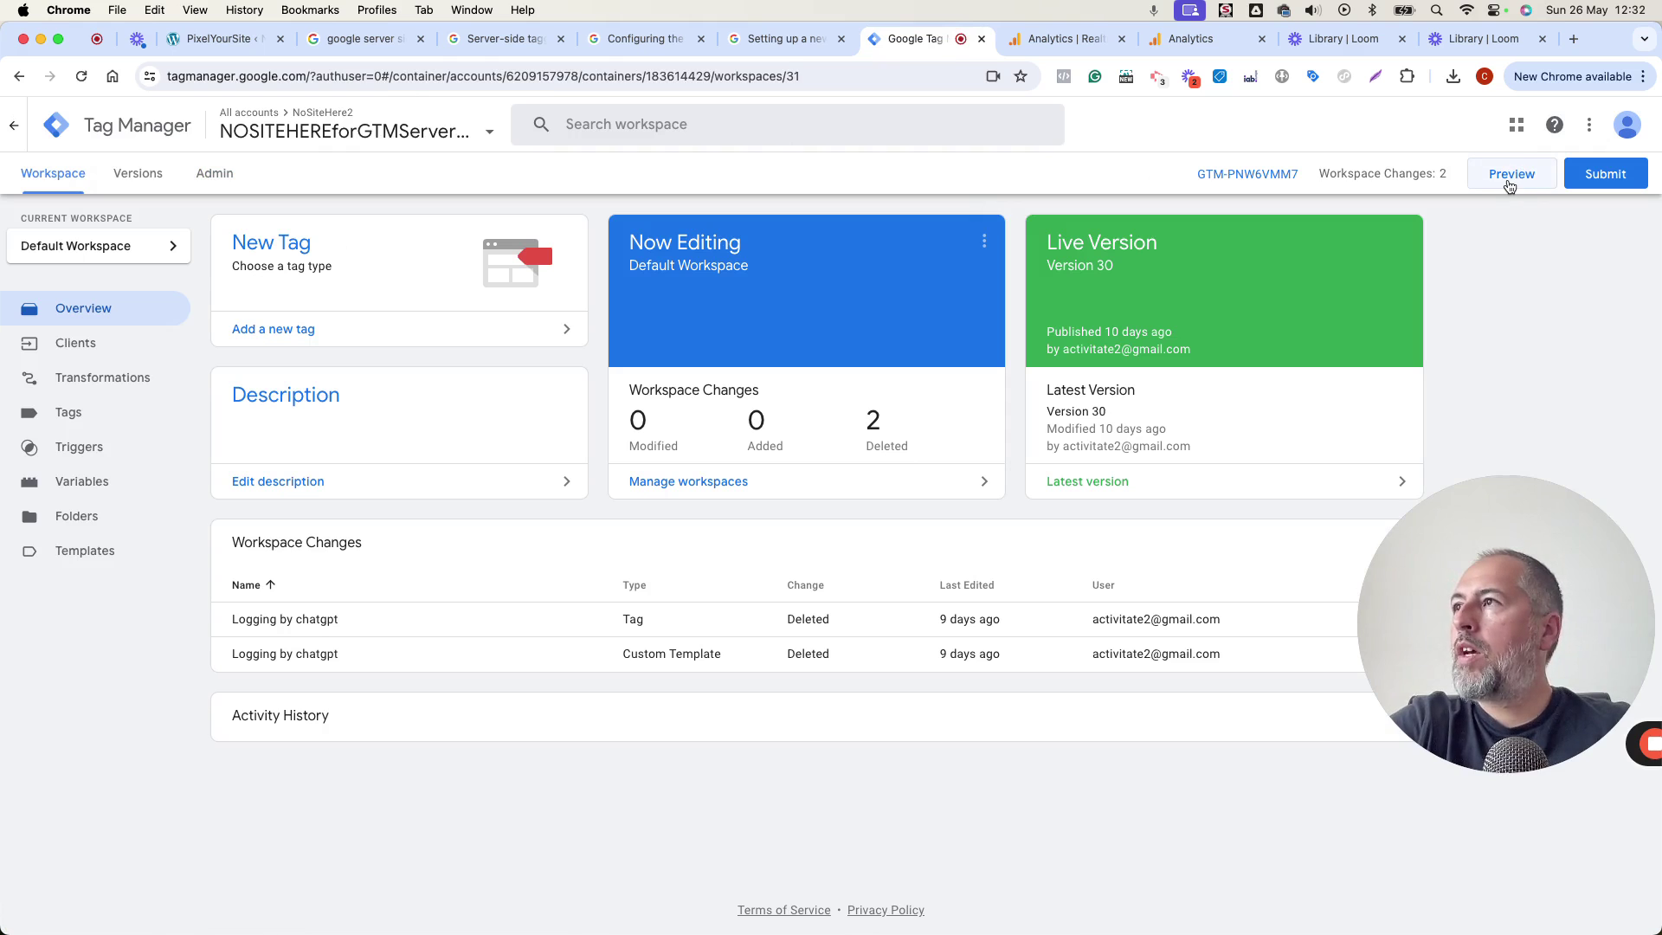
# Start server container preview, add the Cap to cart from the site's Shop page, and view its product page
pyautogui.click(1511, 174)
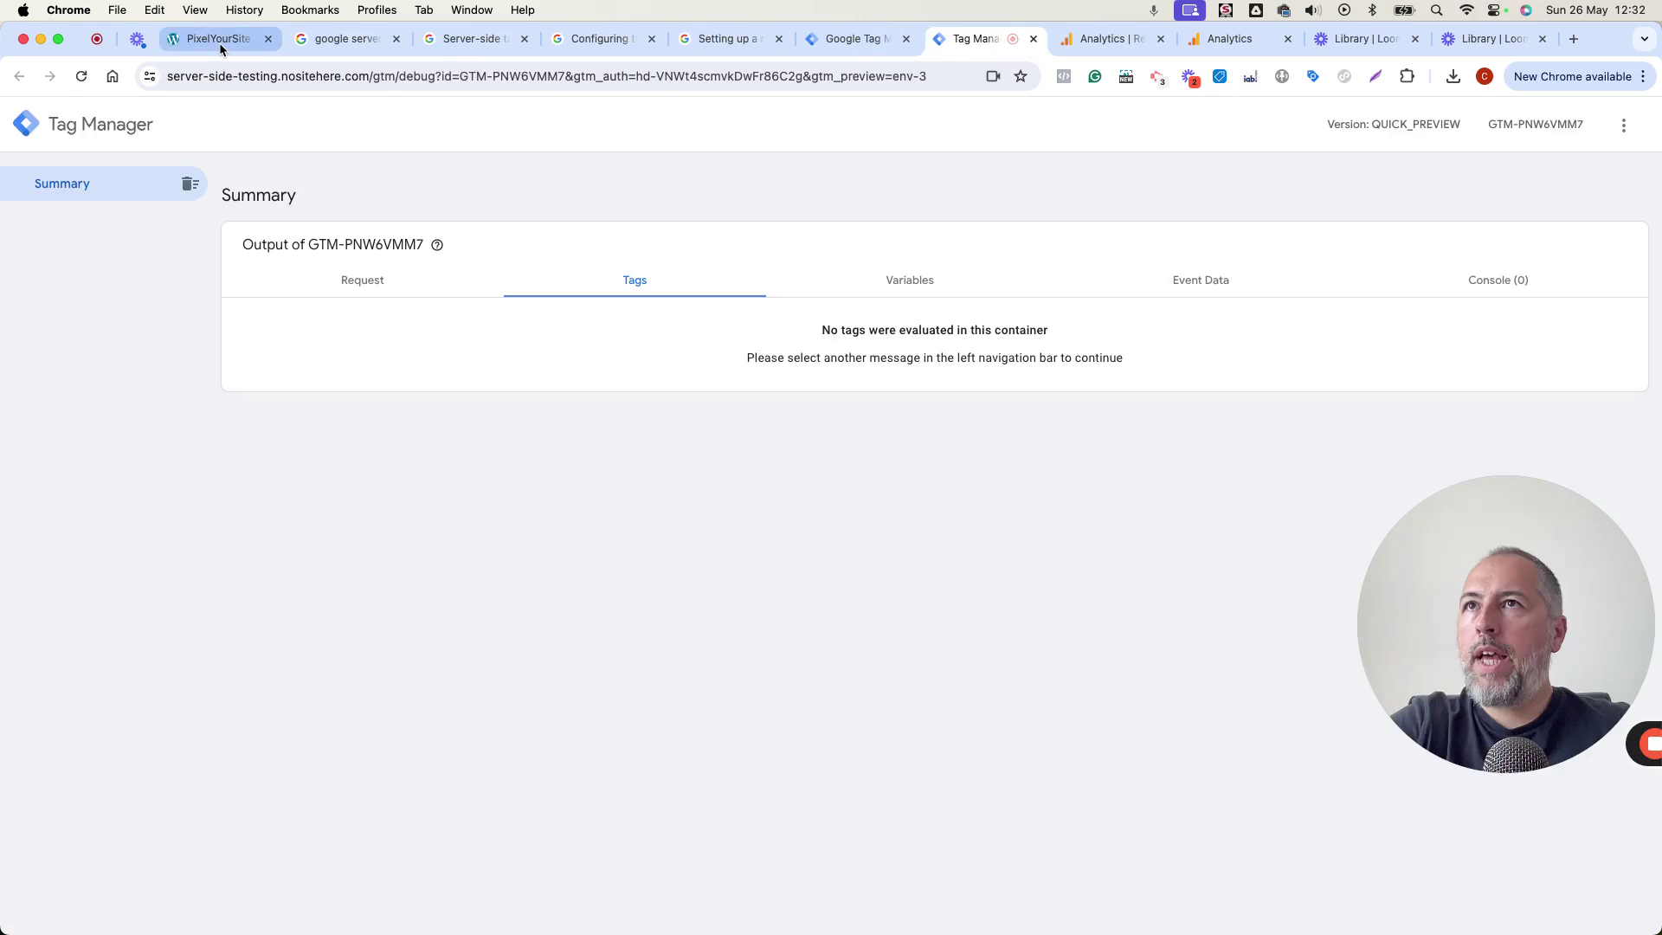
pyautogui.click(220, 43)
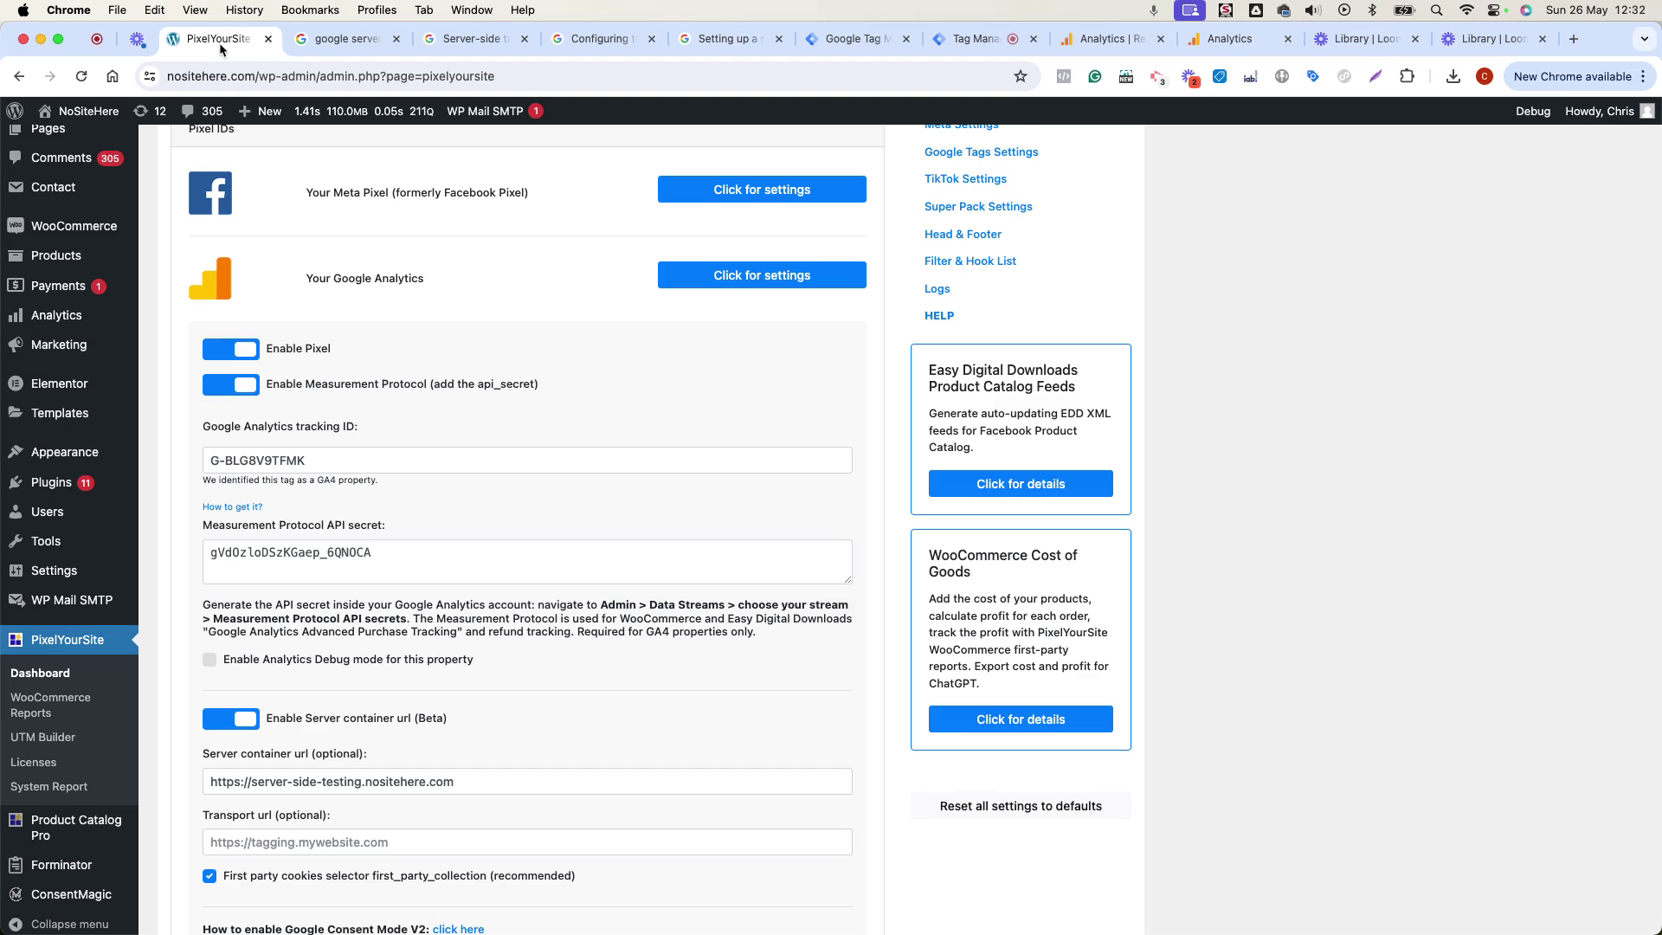
pyautogui.rightClick(89, 111)
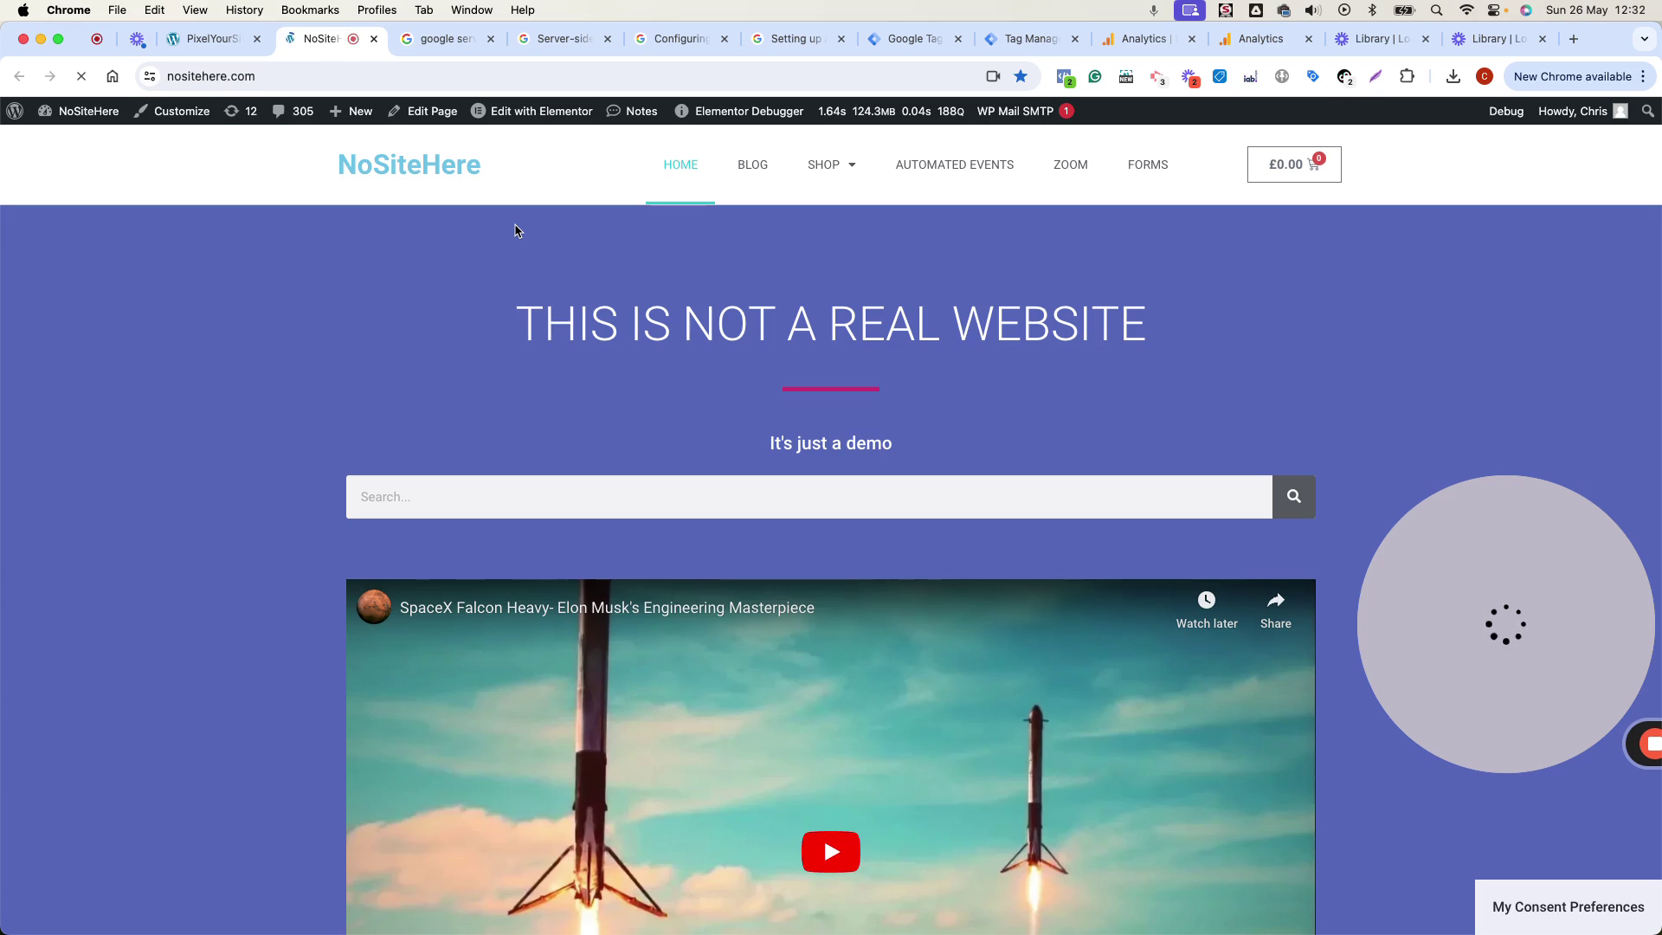
pyautogui.click(802, 173)
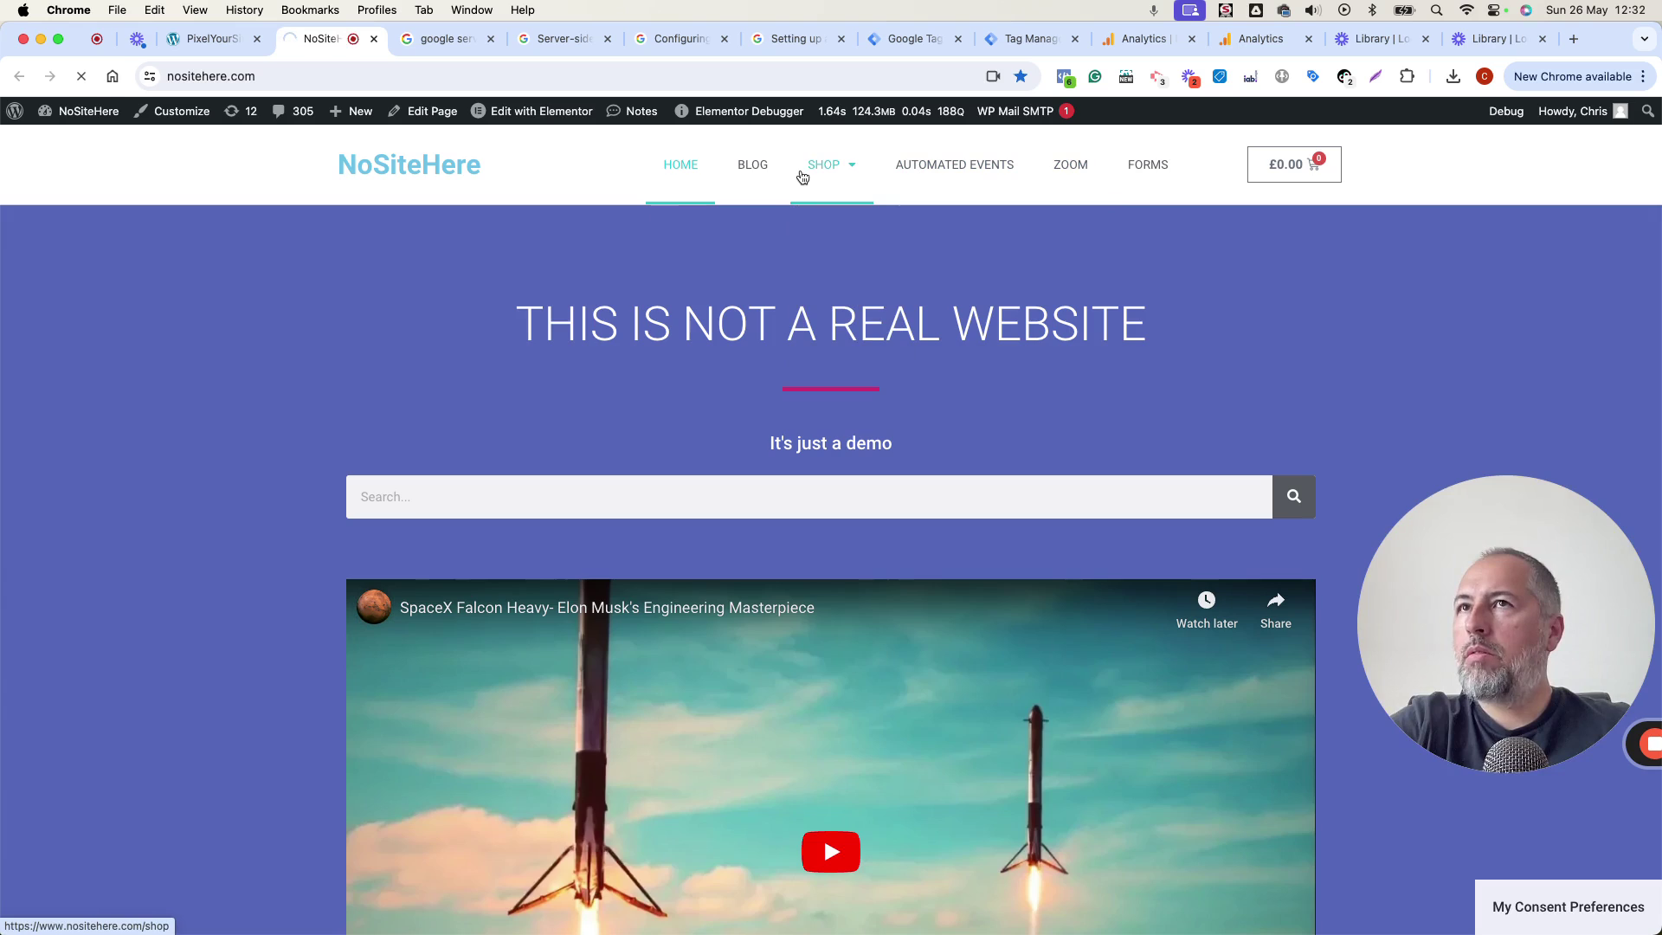
pyautogui.scroll(-6, 953, 433)
pyautogui.click(923, 491)
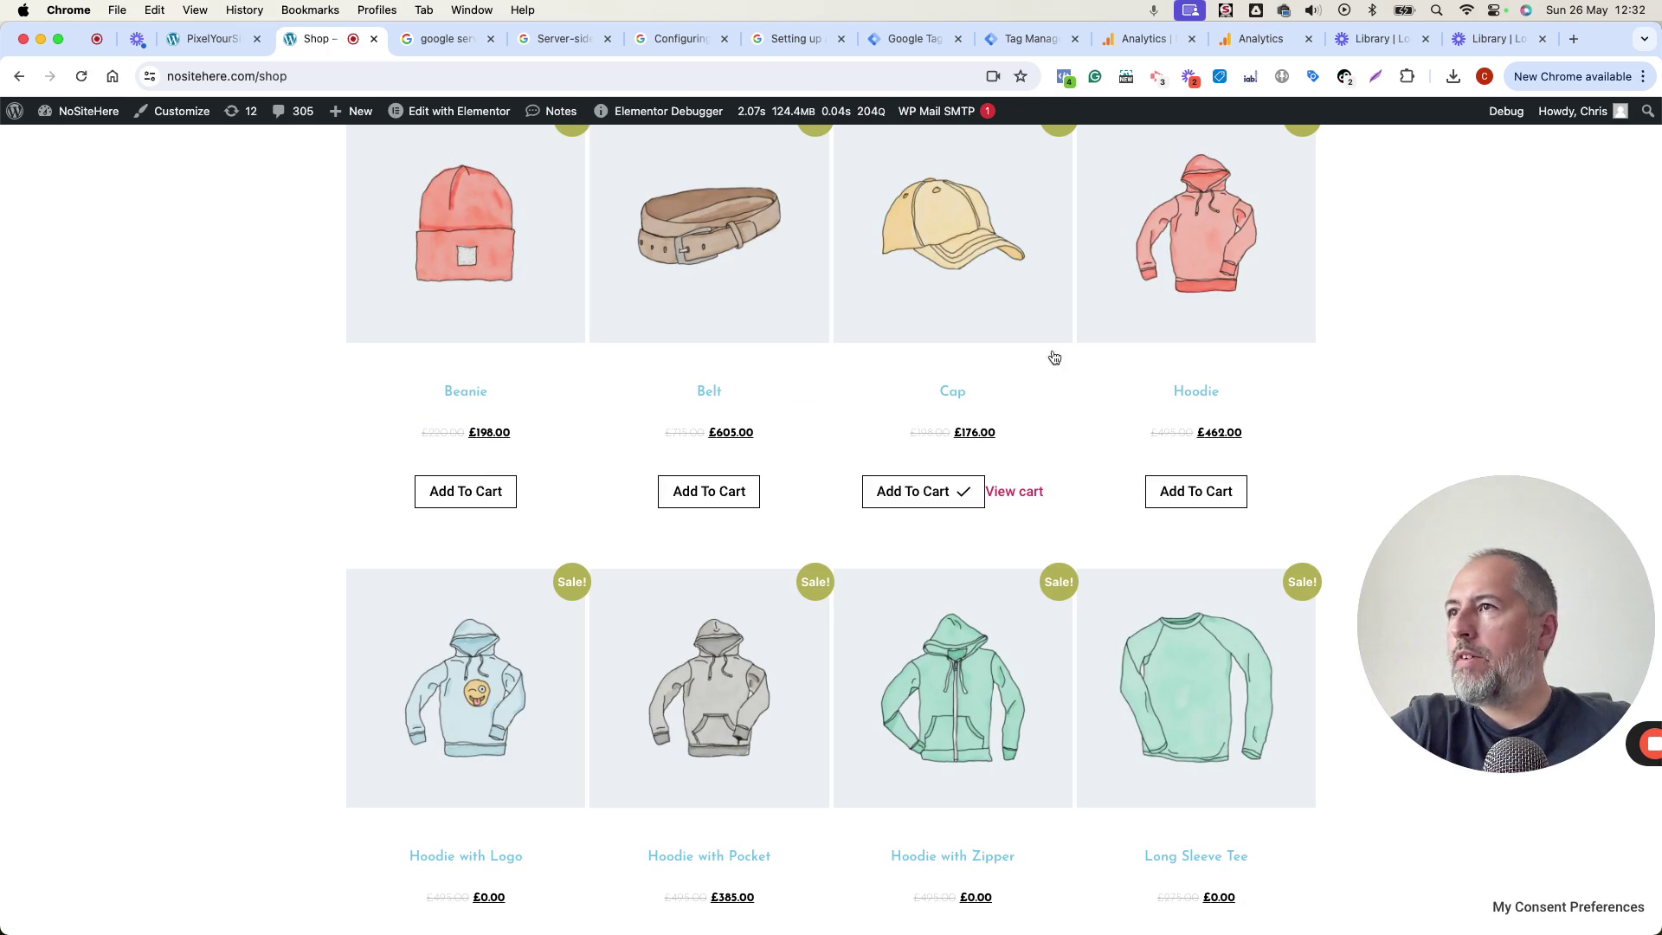
pyautogui.click(1013, 255)
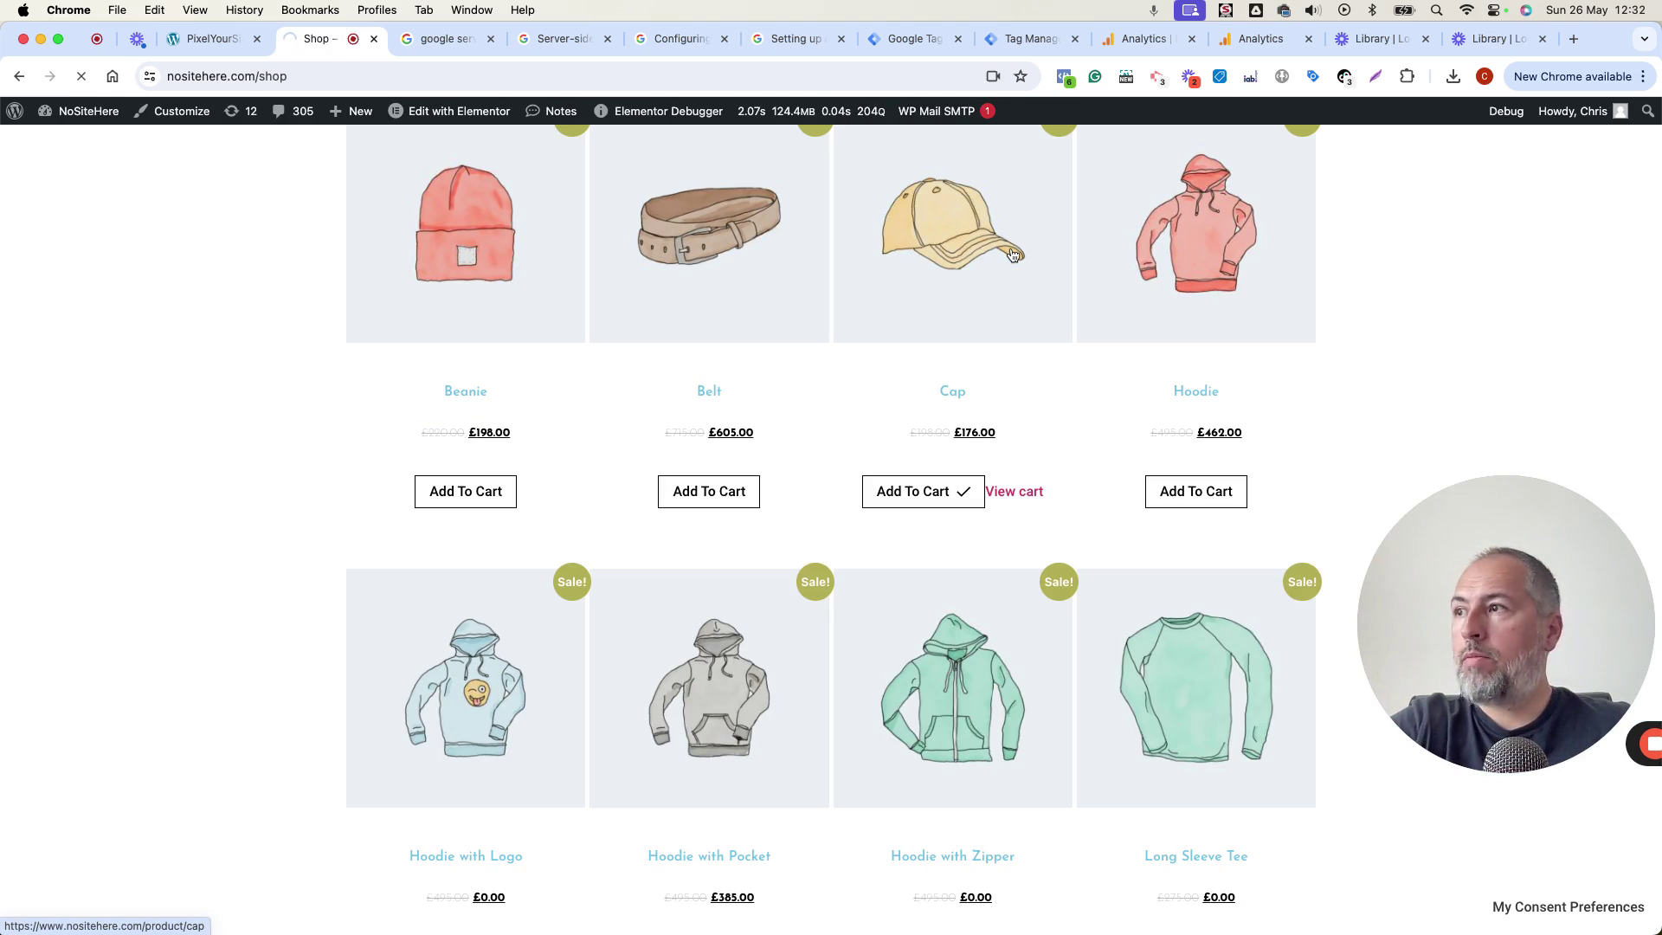
pyautogui.click(1021, 38)
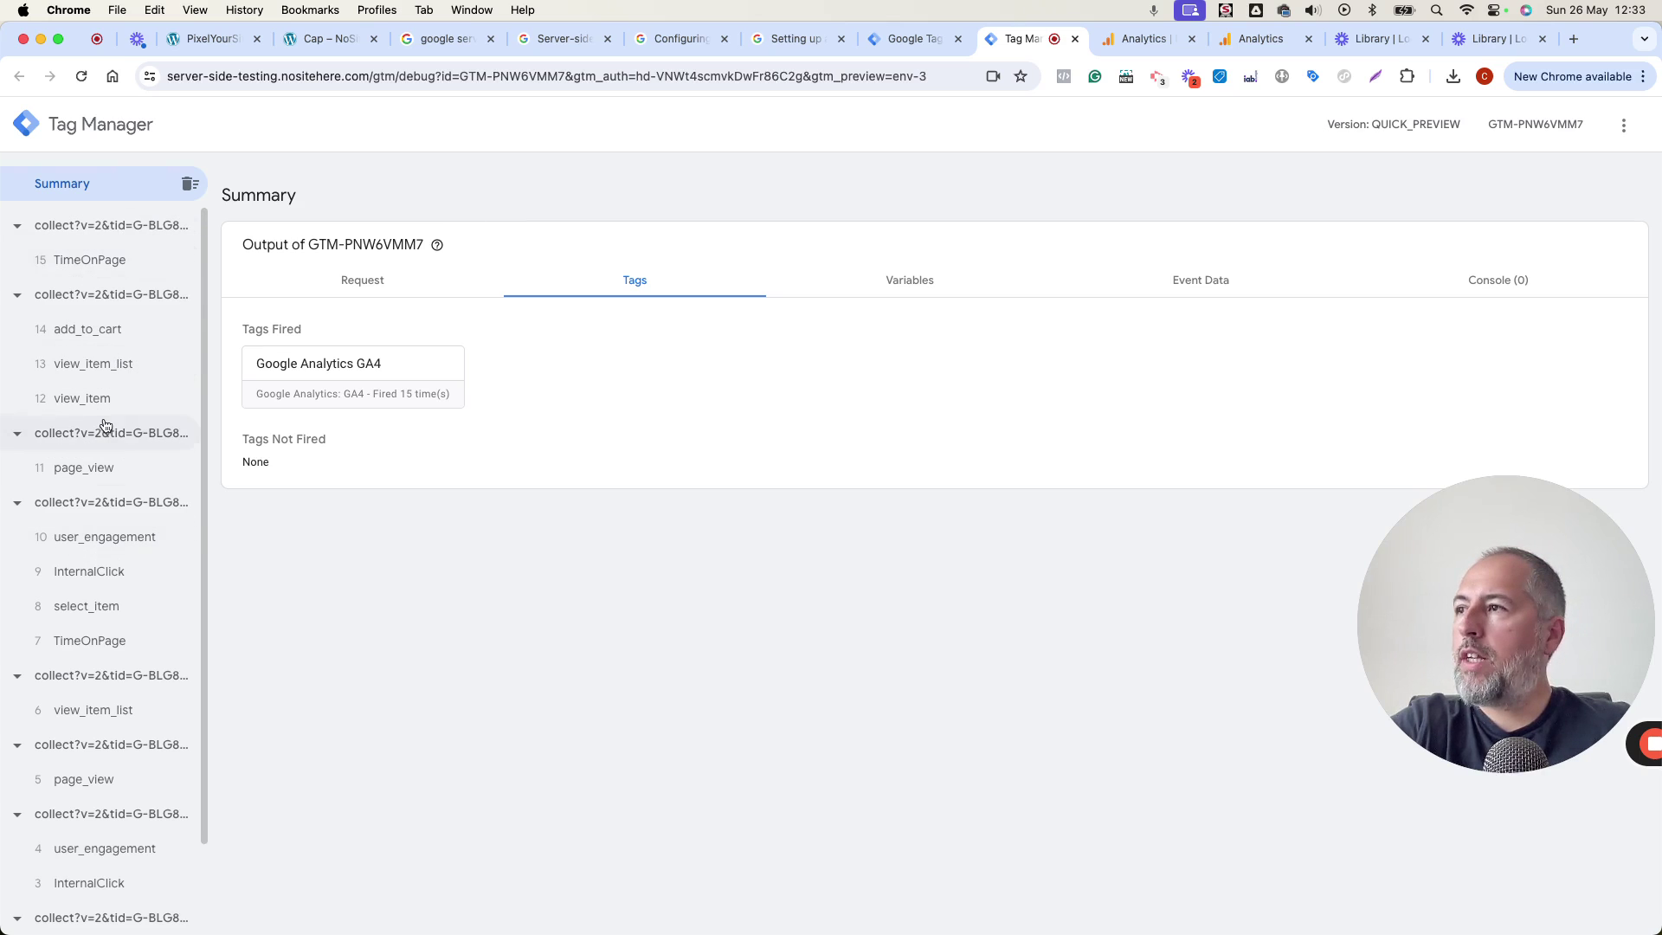
# Inspect the view_item_list, page_view and view_item events in the server preview
pyautogui.scroll(-2, 105, 425)
pyautogui.click(102, 608)
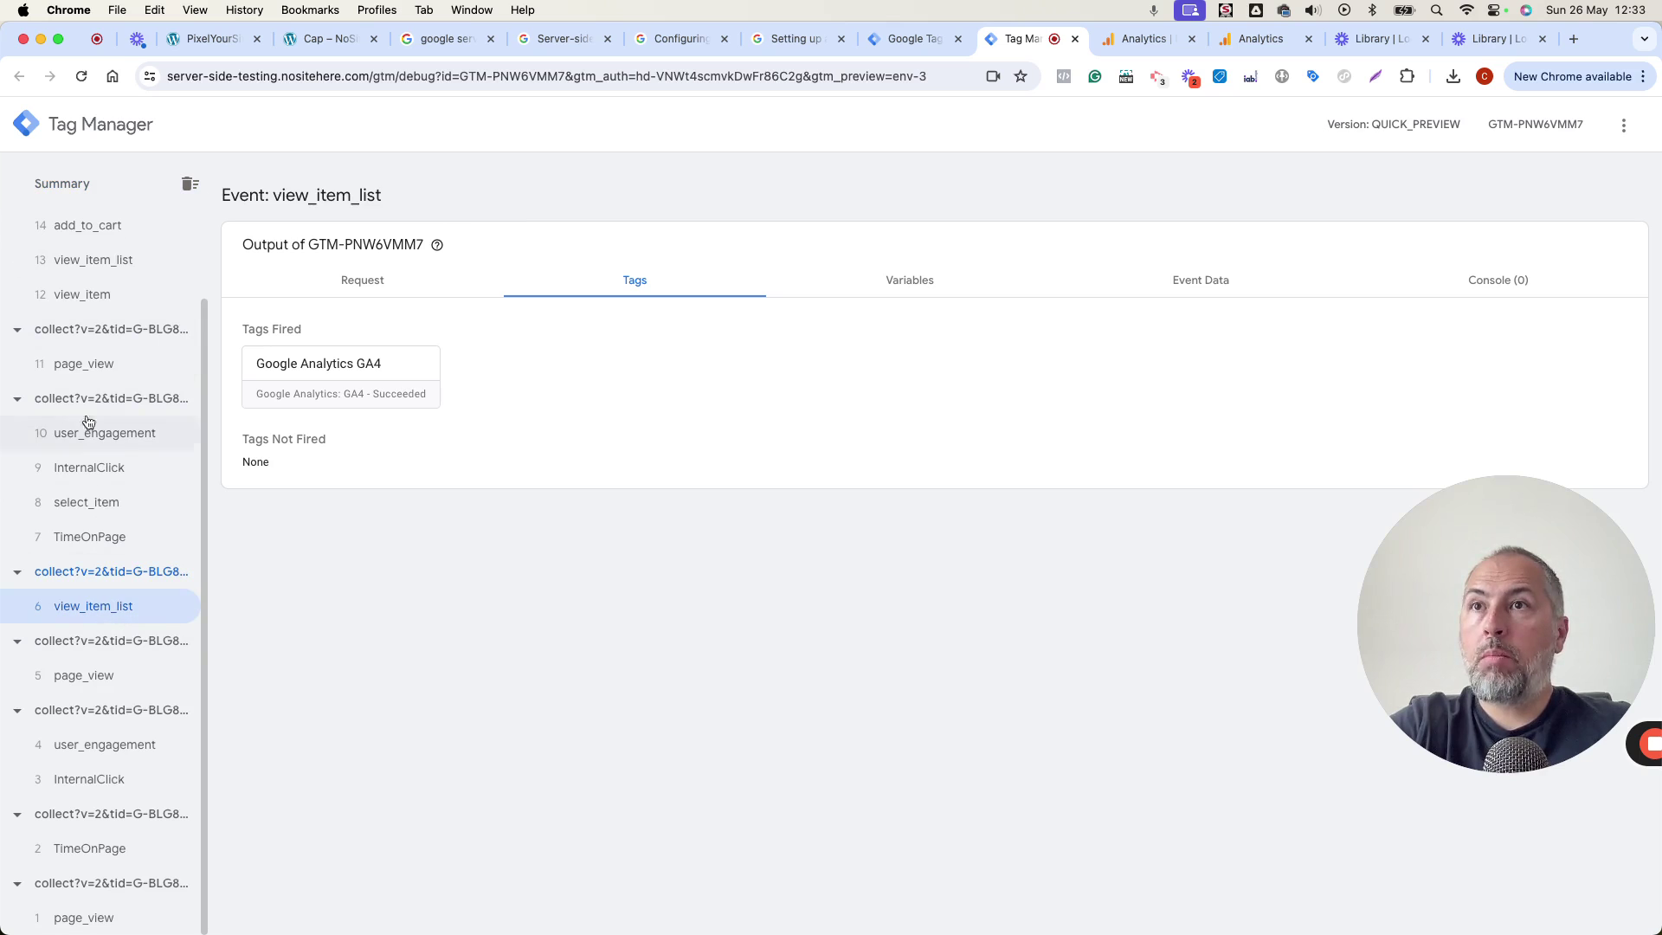
pyautogui.click(90, 365)
pyautogui.click(69, 297)
pyautogui.click(97, 265)
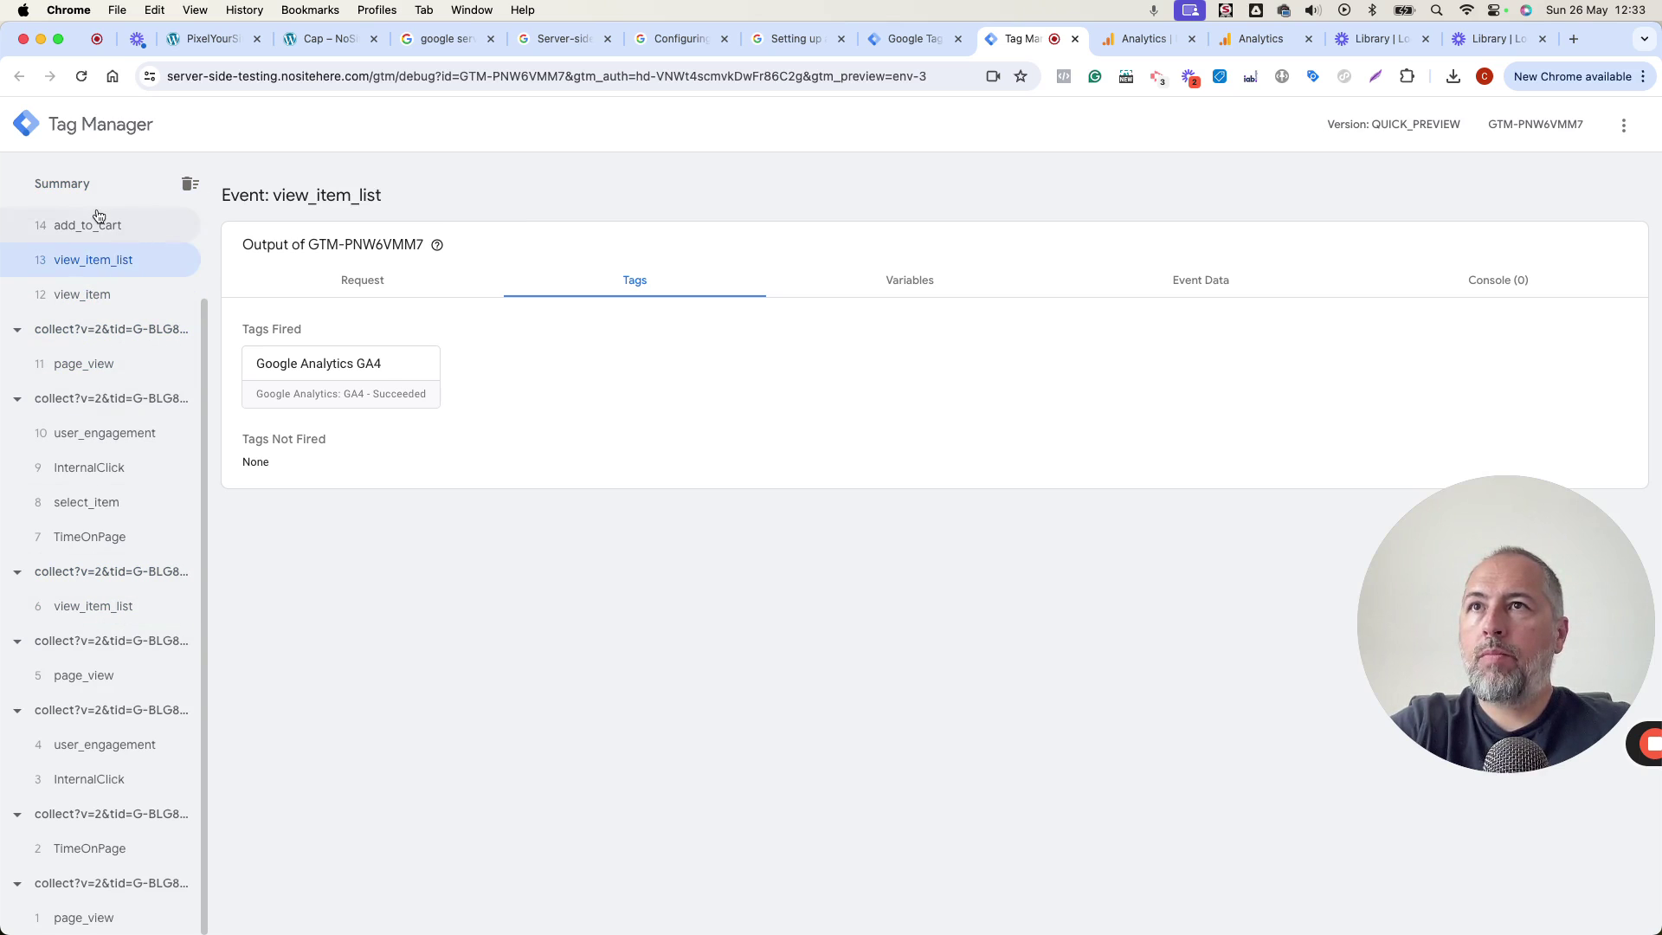
# Confirm add_to_cart fired the GA4 tag with Cap item data, and check Analytics Realtime shows one user
pyautogui.click(99, 224)
pyautogui.click(650, 288)
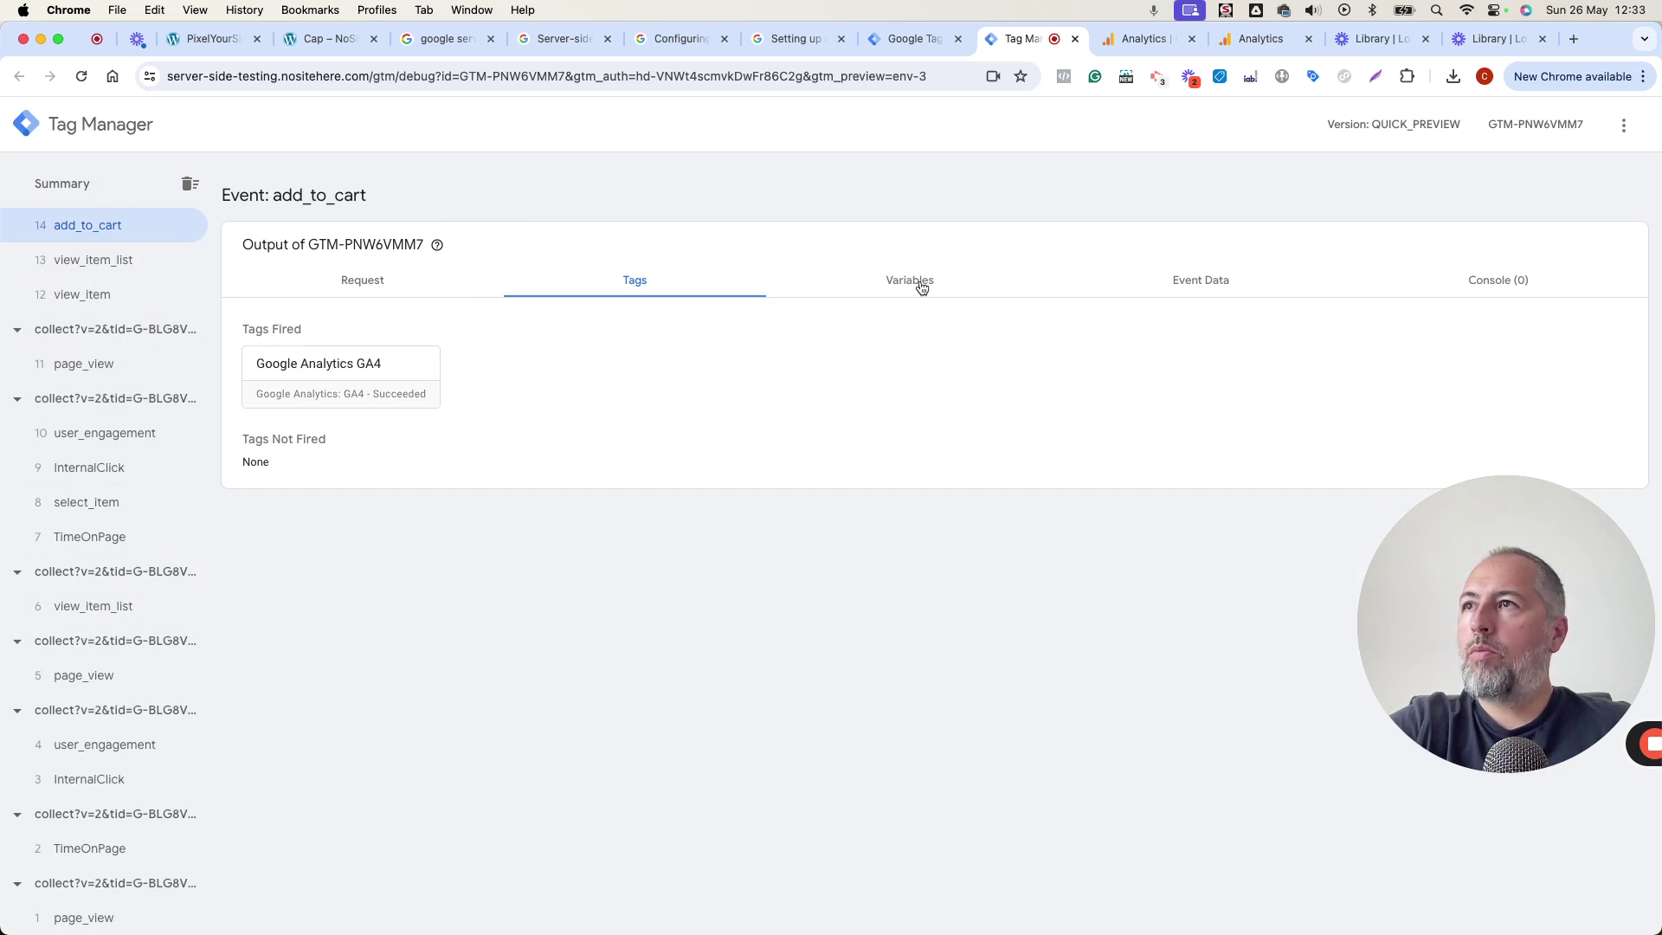
pyautogui.click(1191, 287)
pyautogui.scroll(-4, 727, 520)
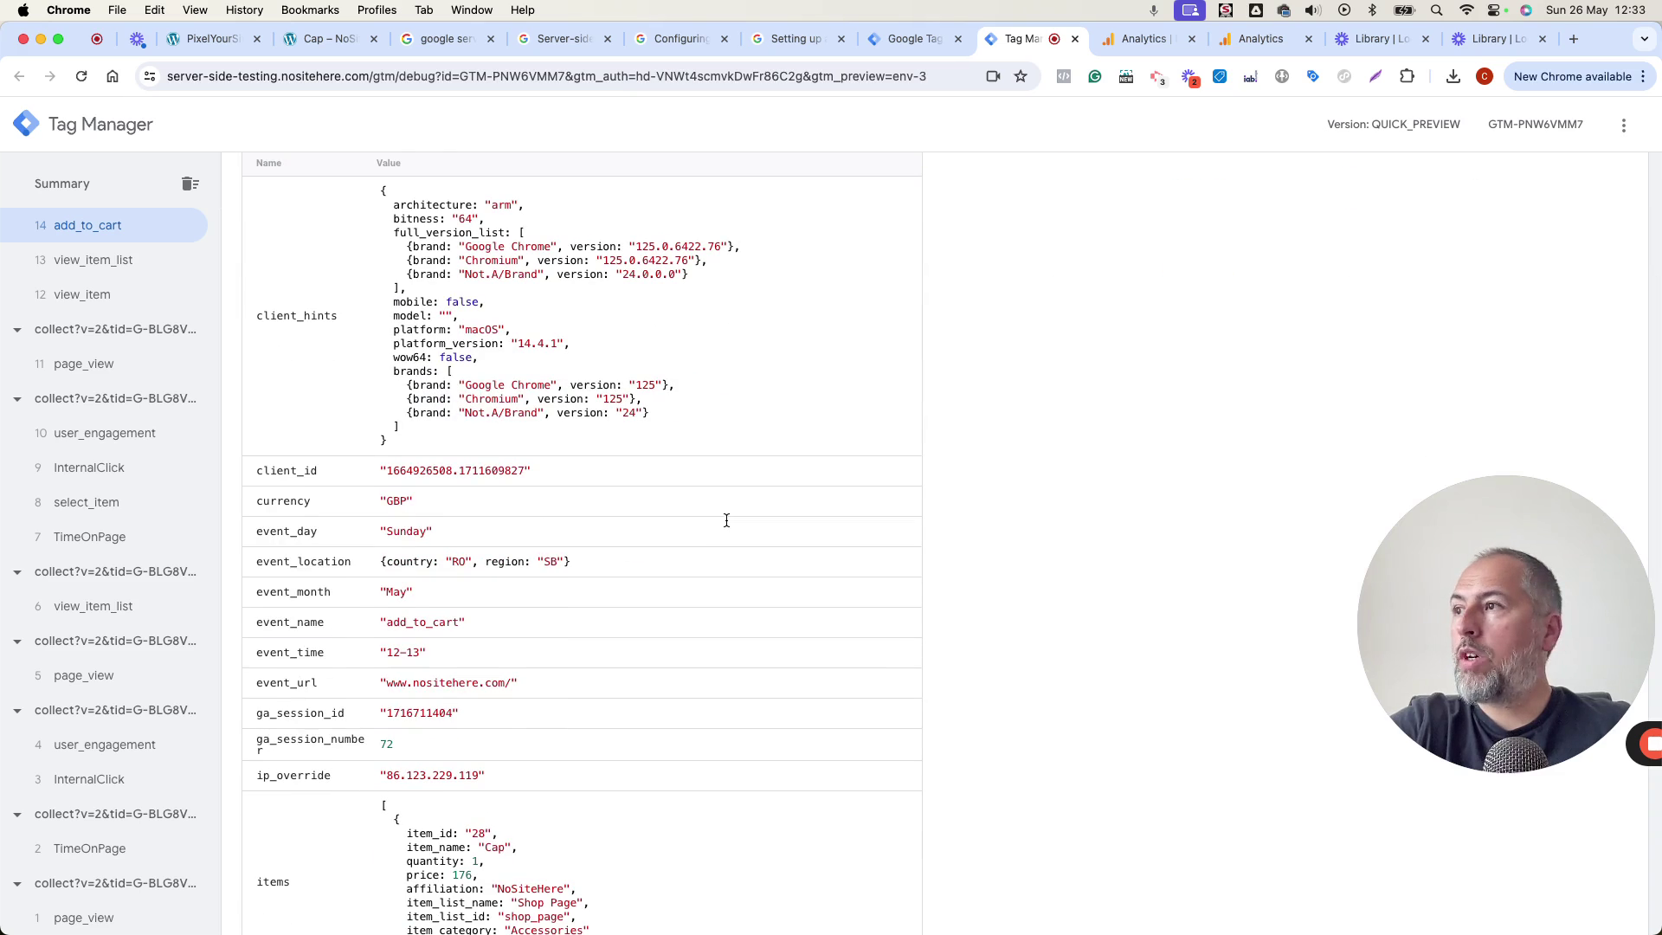
pyautogui.scroll(-10, 726, 521)
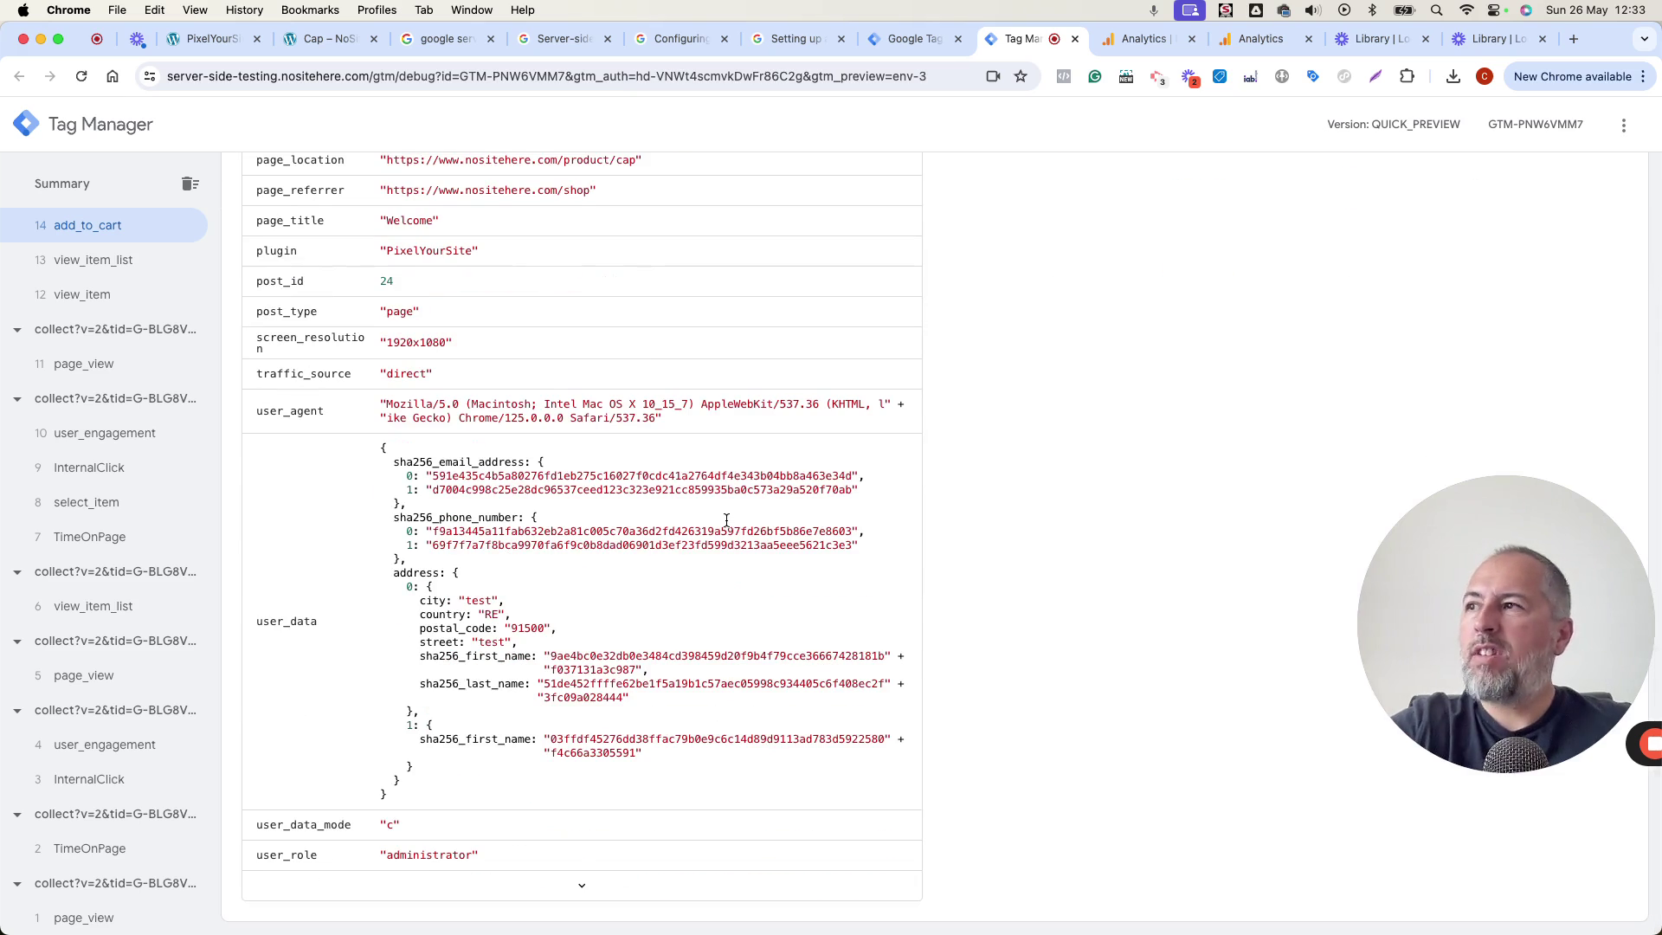
pyautogui.scroll(15, 1117, 409)
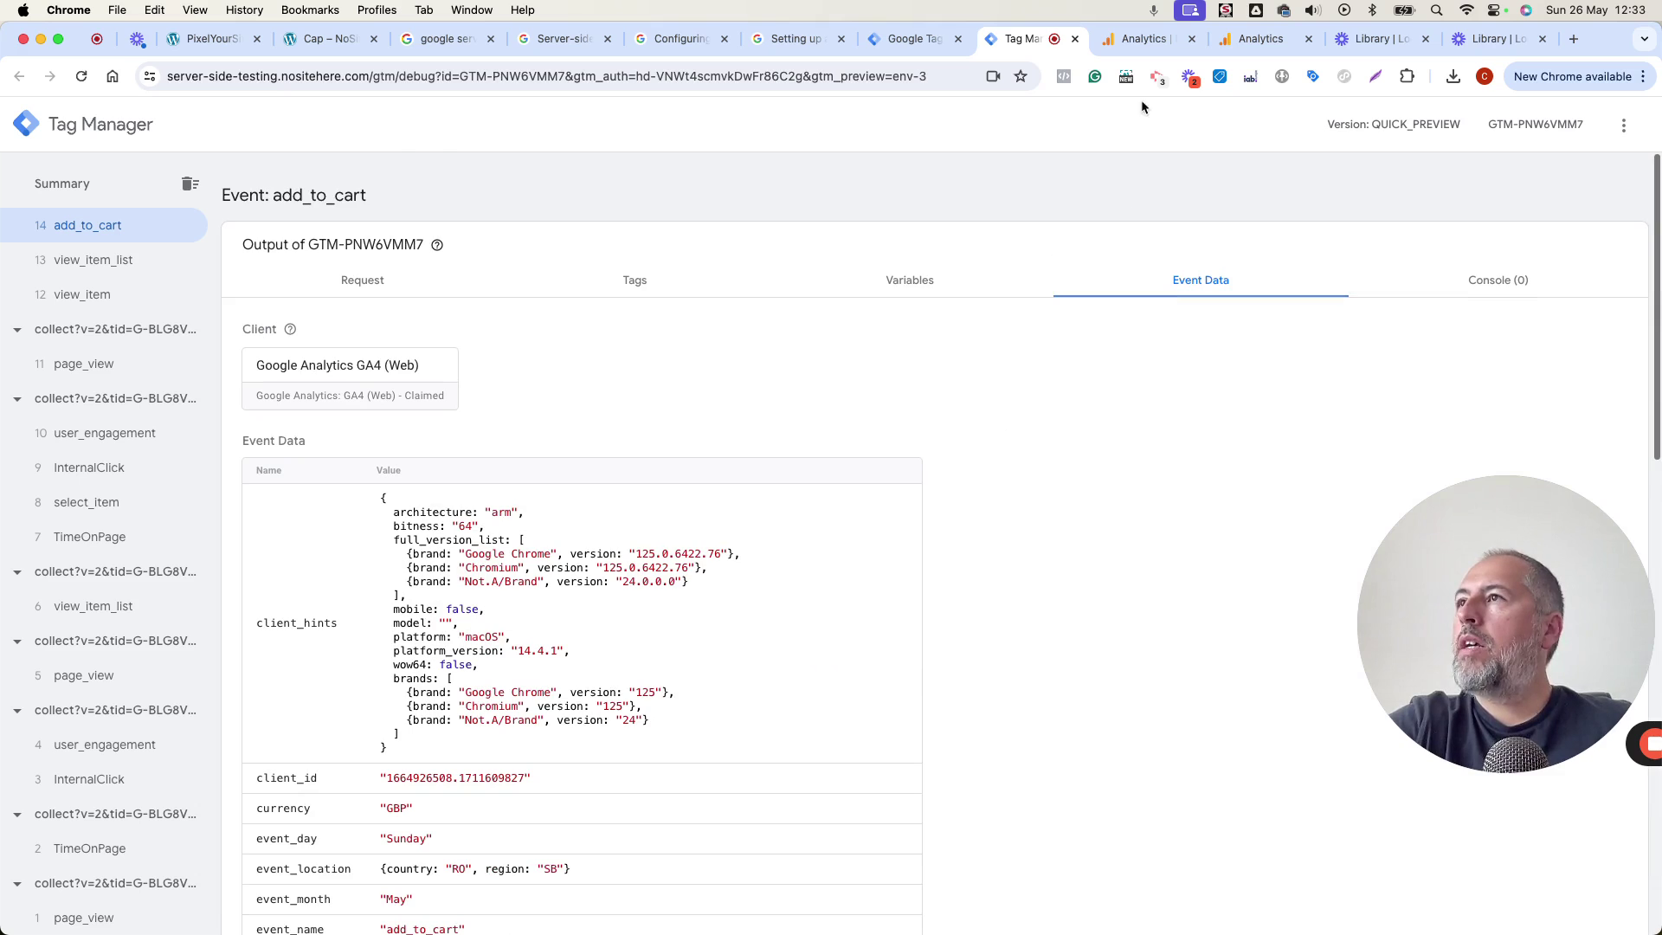
pyautogui.click(1141, 40)
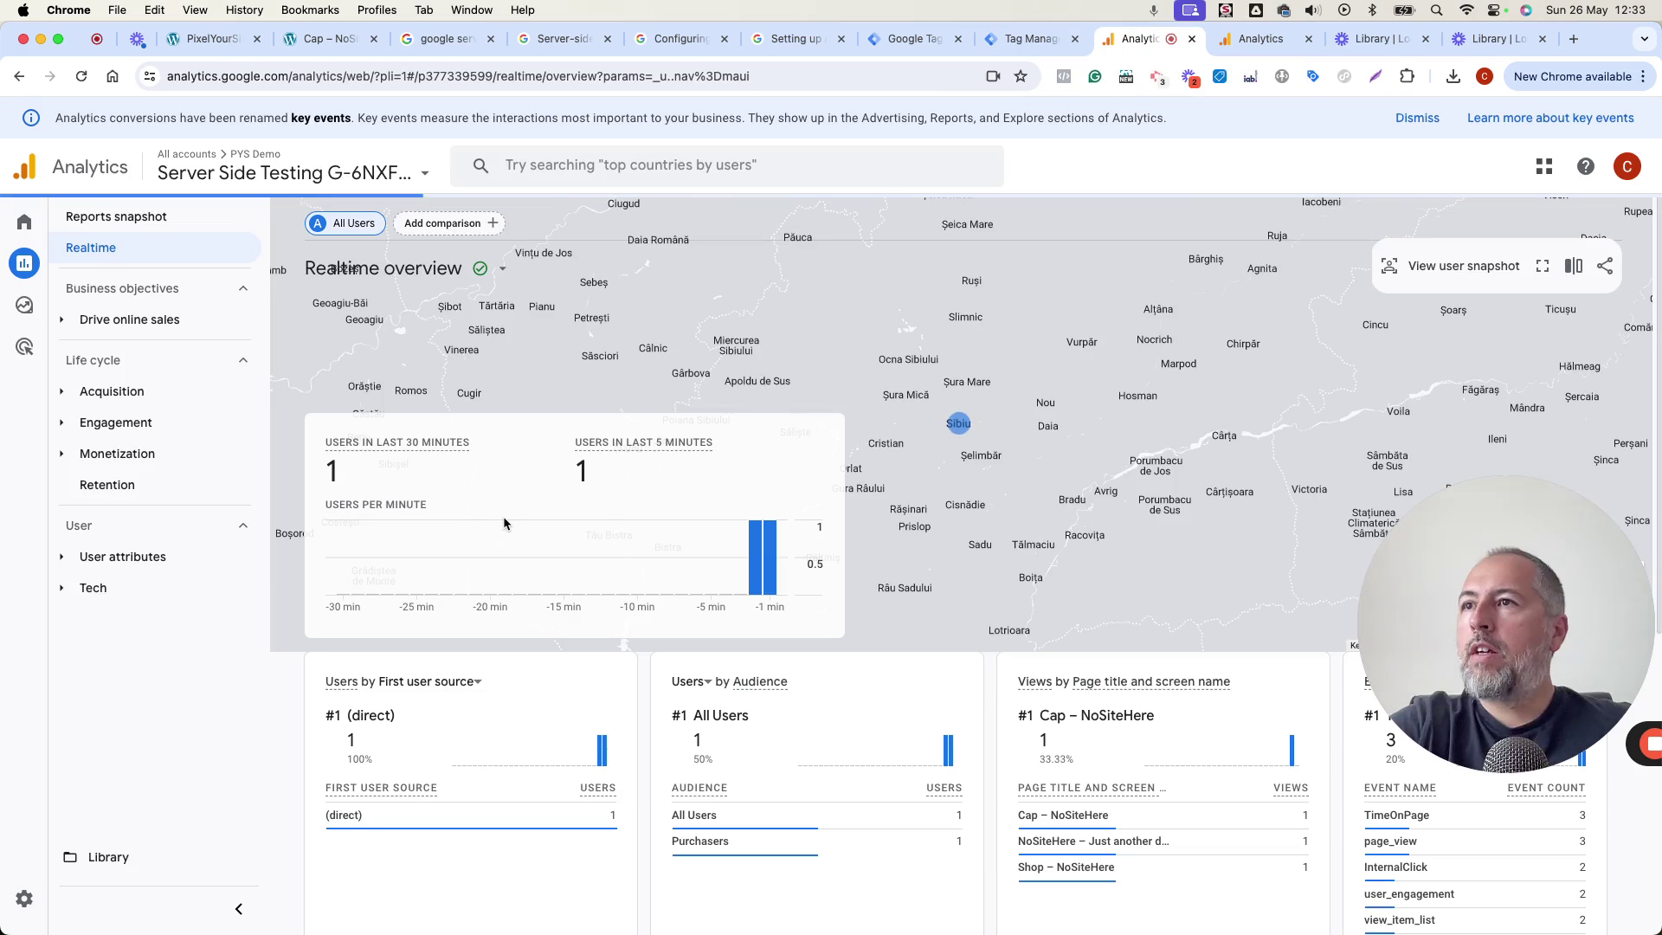
pyautogui.click(922, 39)
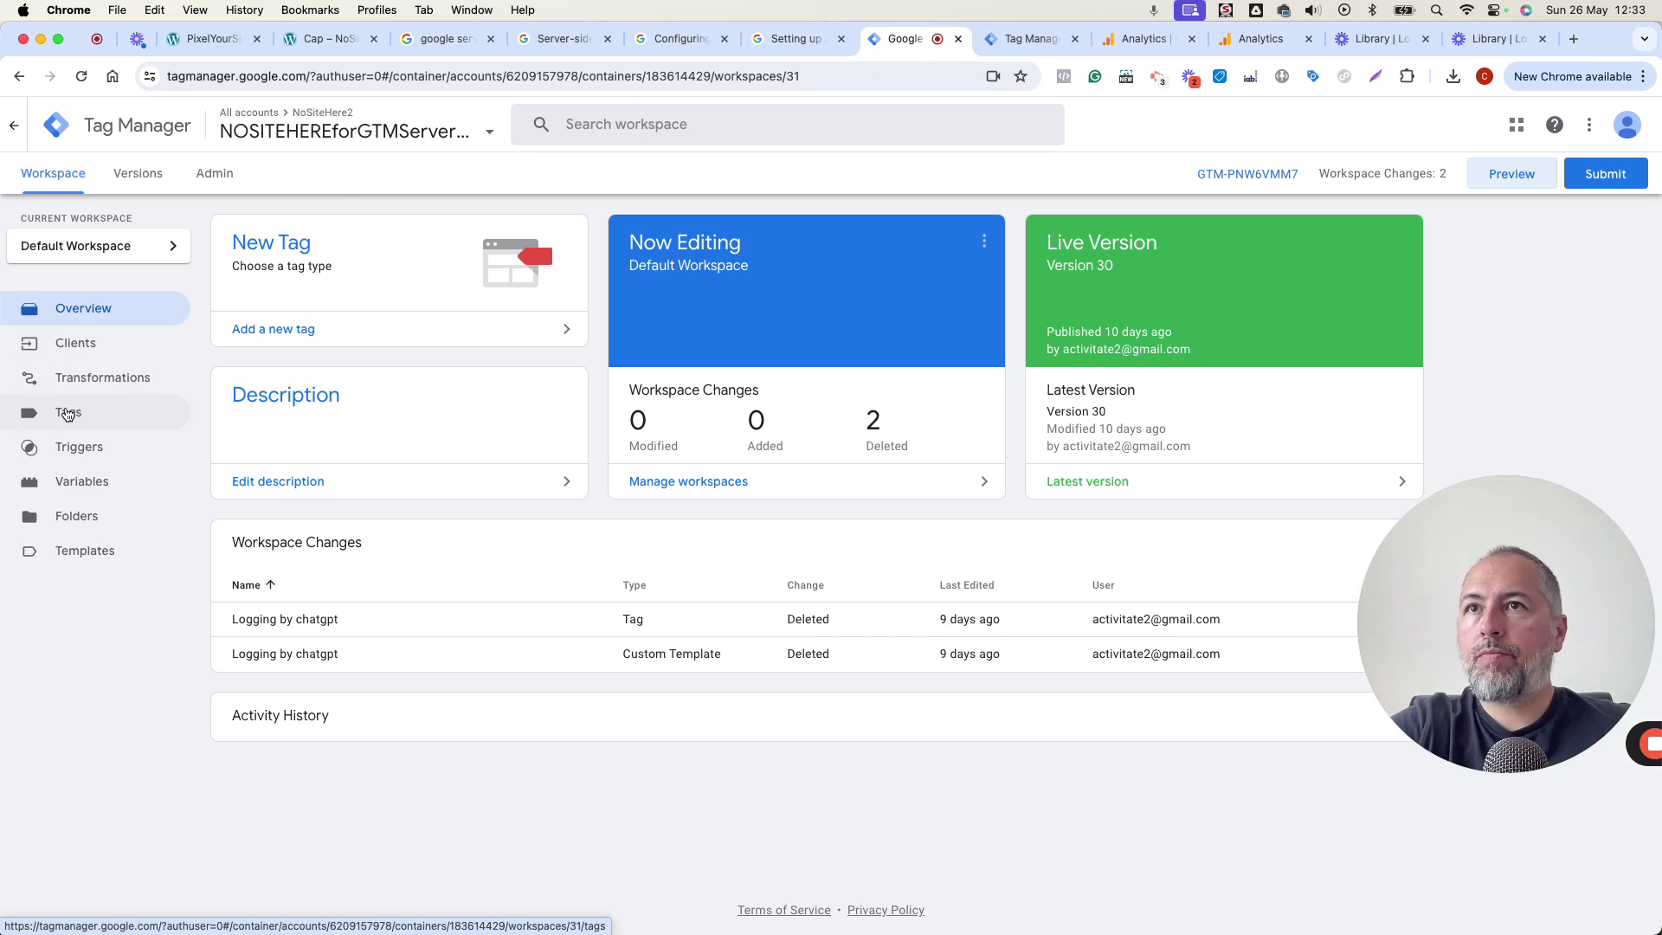
# Open the container's Tags list, check Analytics Realtime, and return to PixelYourSite's Google Analytics settings
pyautogui.click(67, 412)
pyautogui.click(1143, 39)
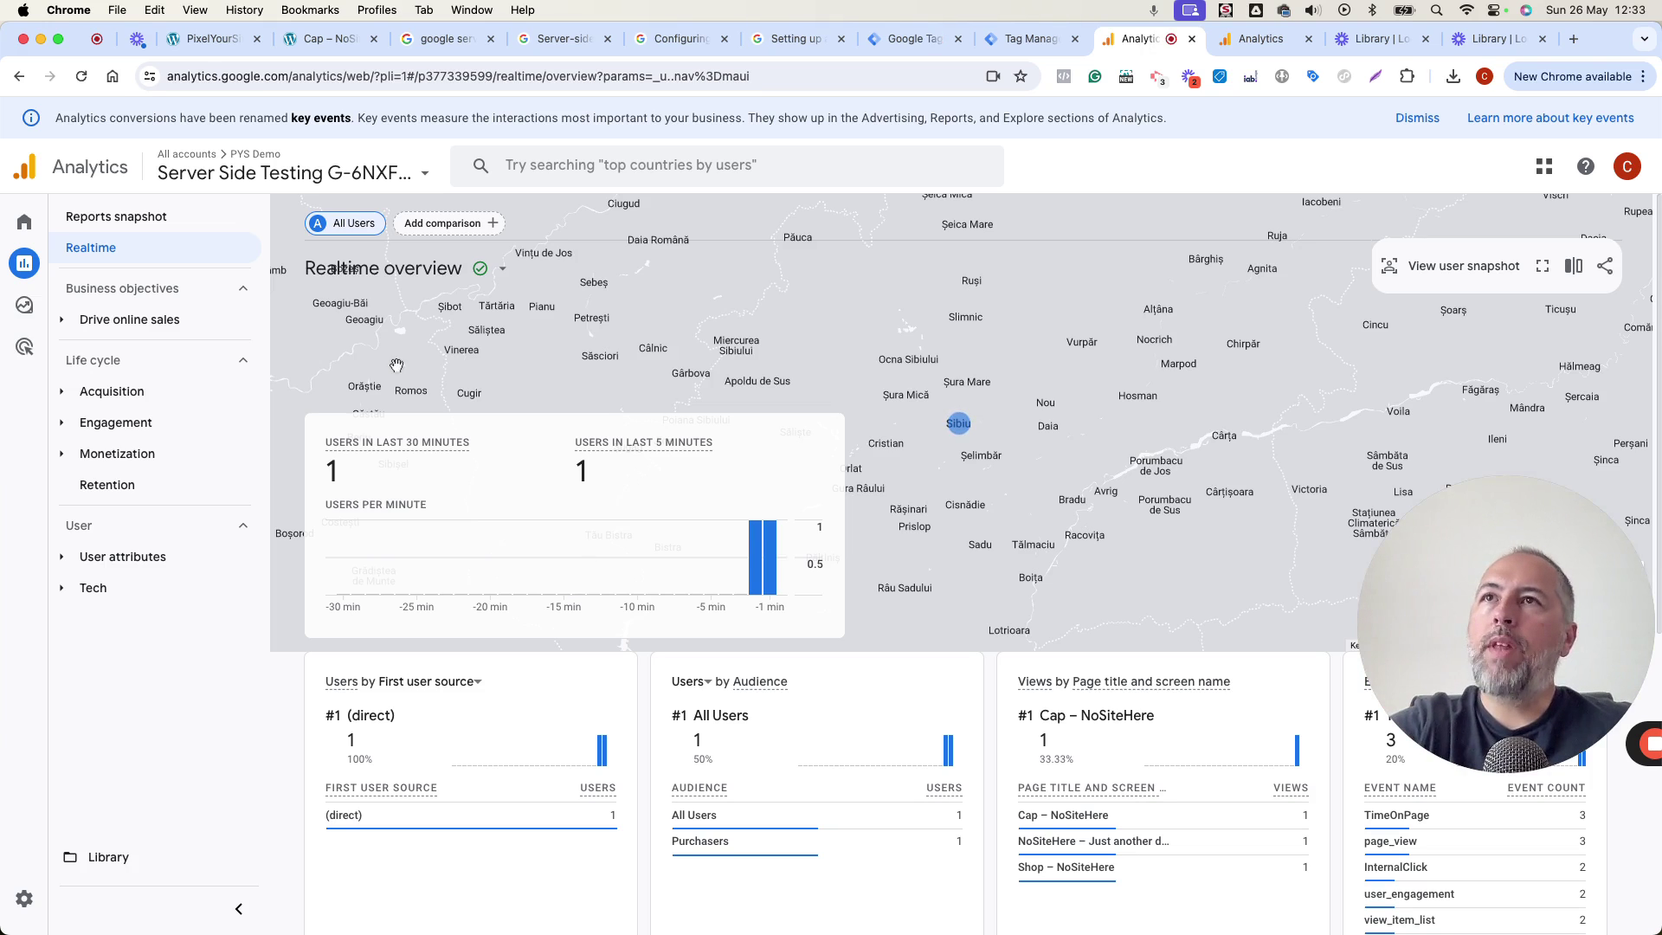
pyautogui.click(196, 48)
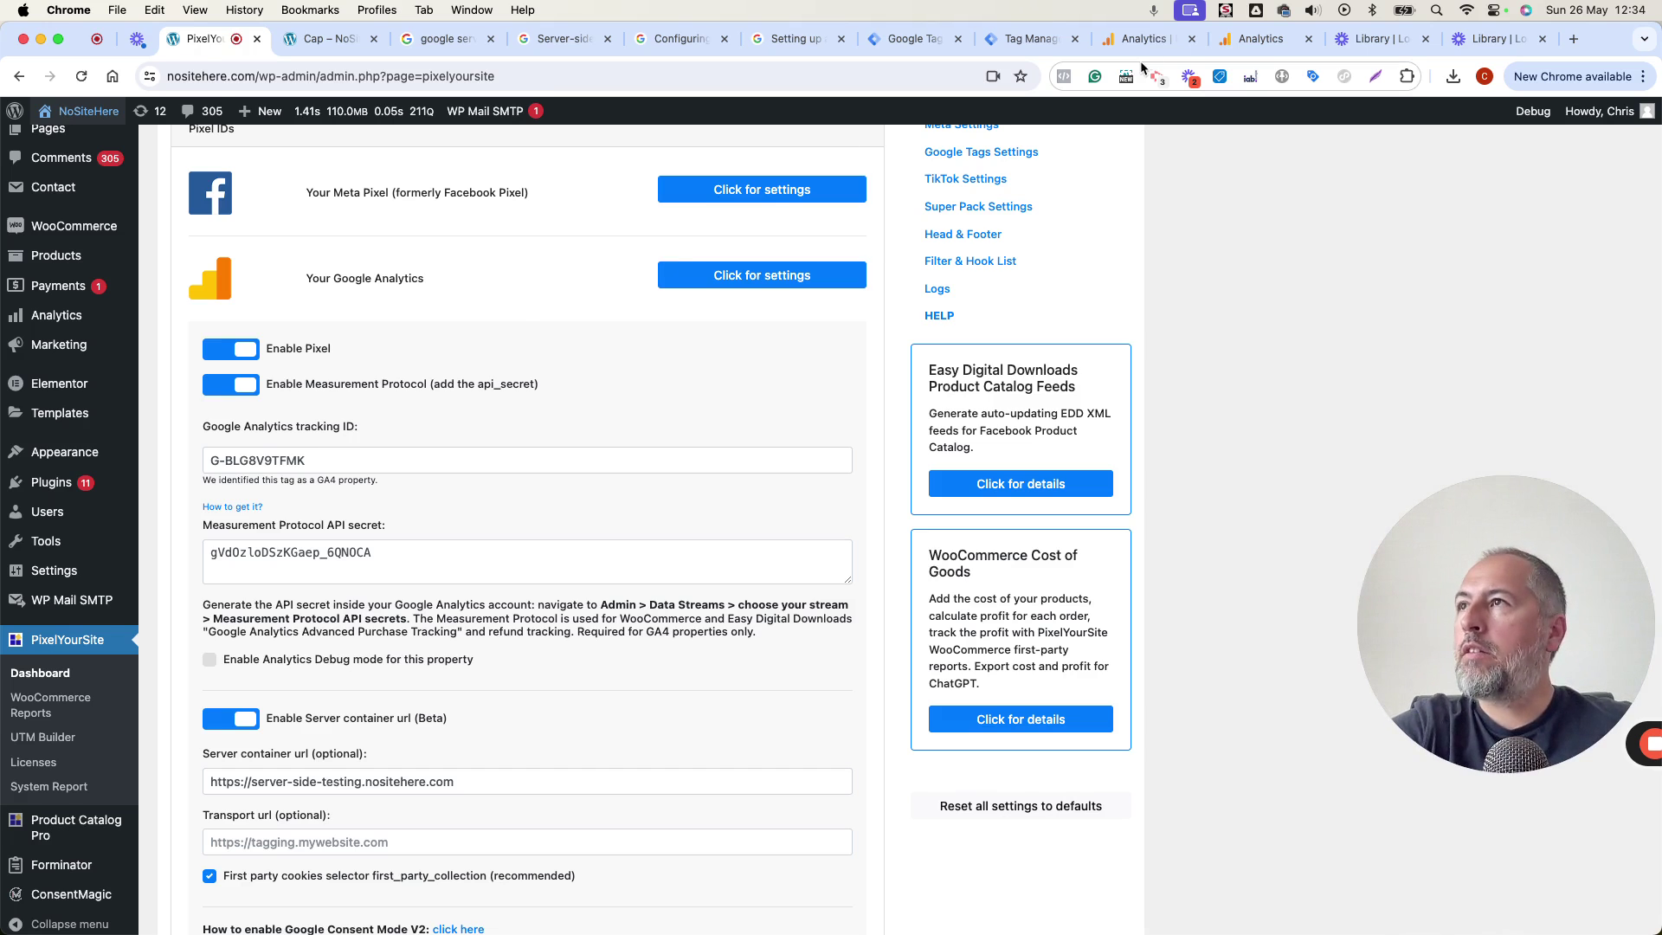
# Check Analytics Realtime: 1 user, with page_view and TimeOnPage counted 3 times each
pyautogui.click(1155, 40)
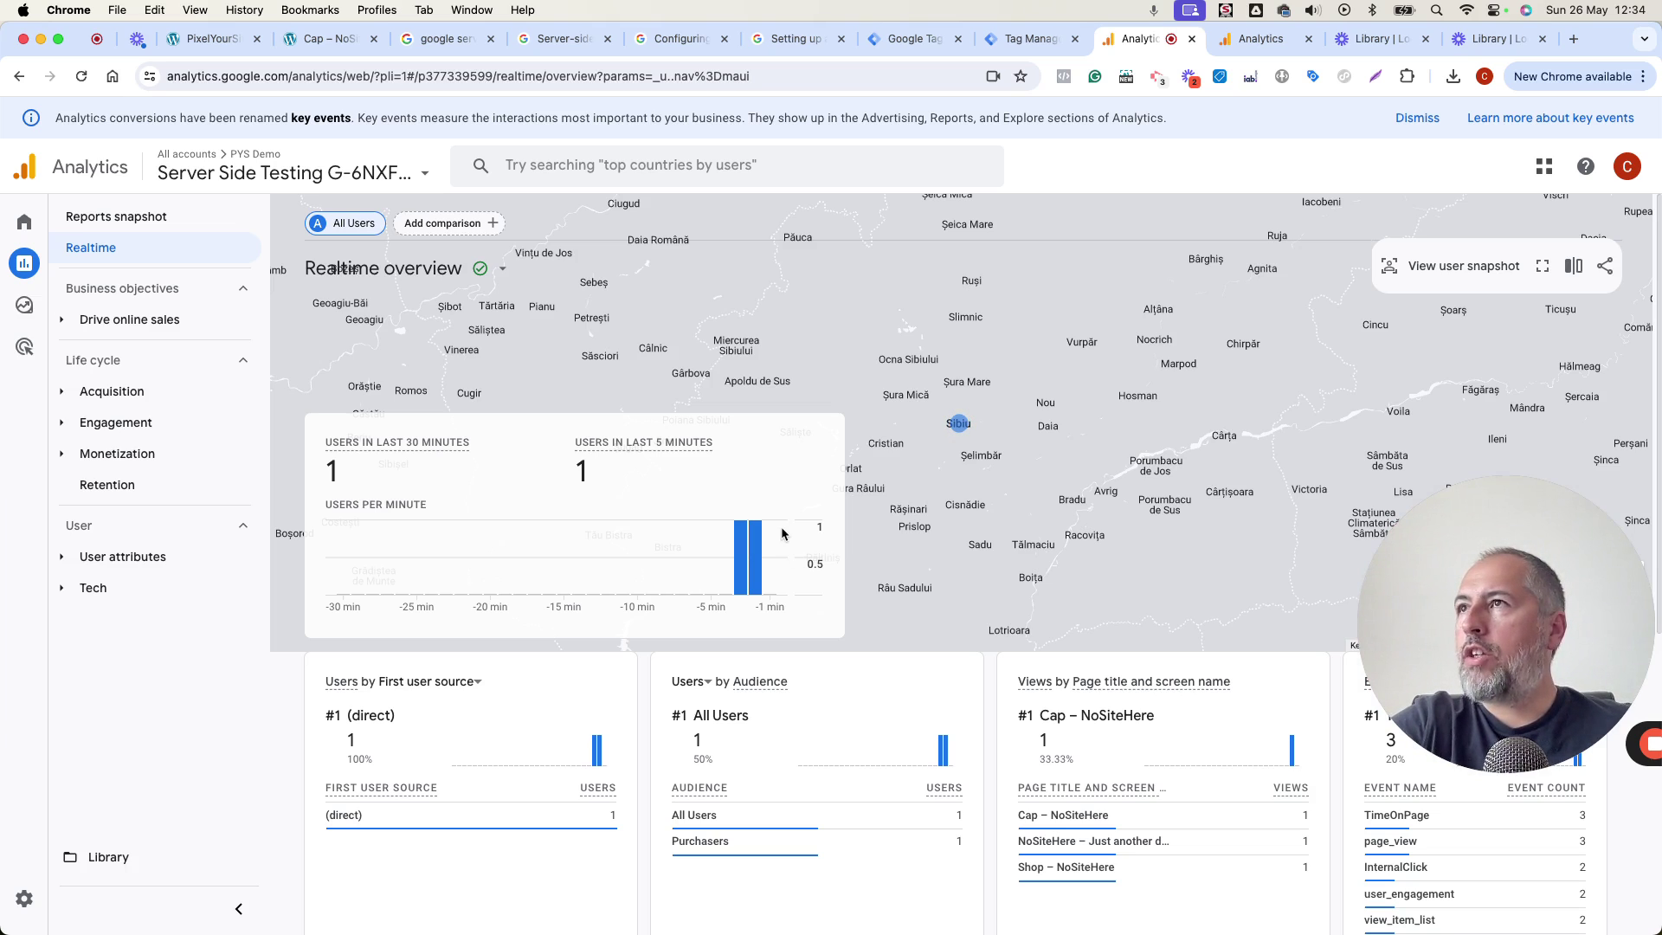
# Review the add_to_cart event data, then return to the Tags list showing the GA4 tag on All GA4 Events
pyautogui.click(1027, 41)
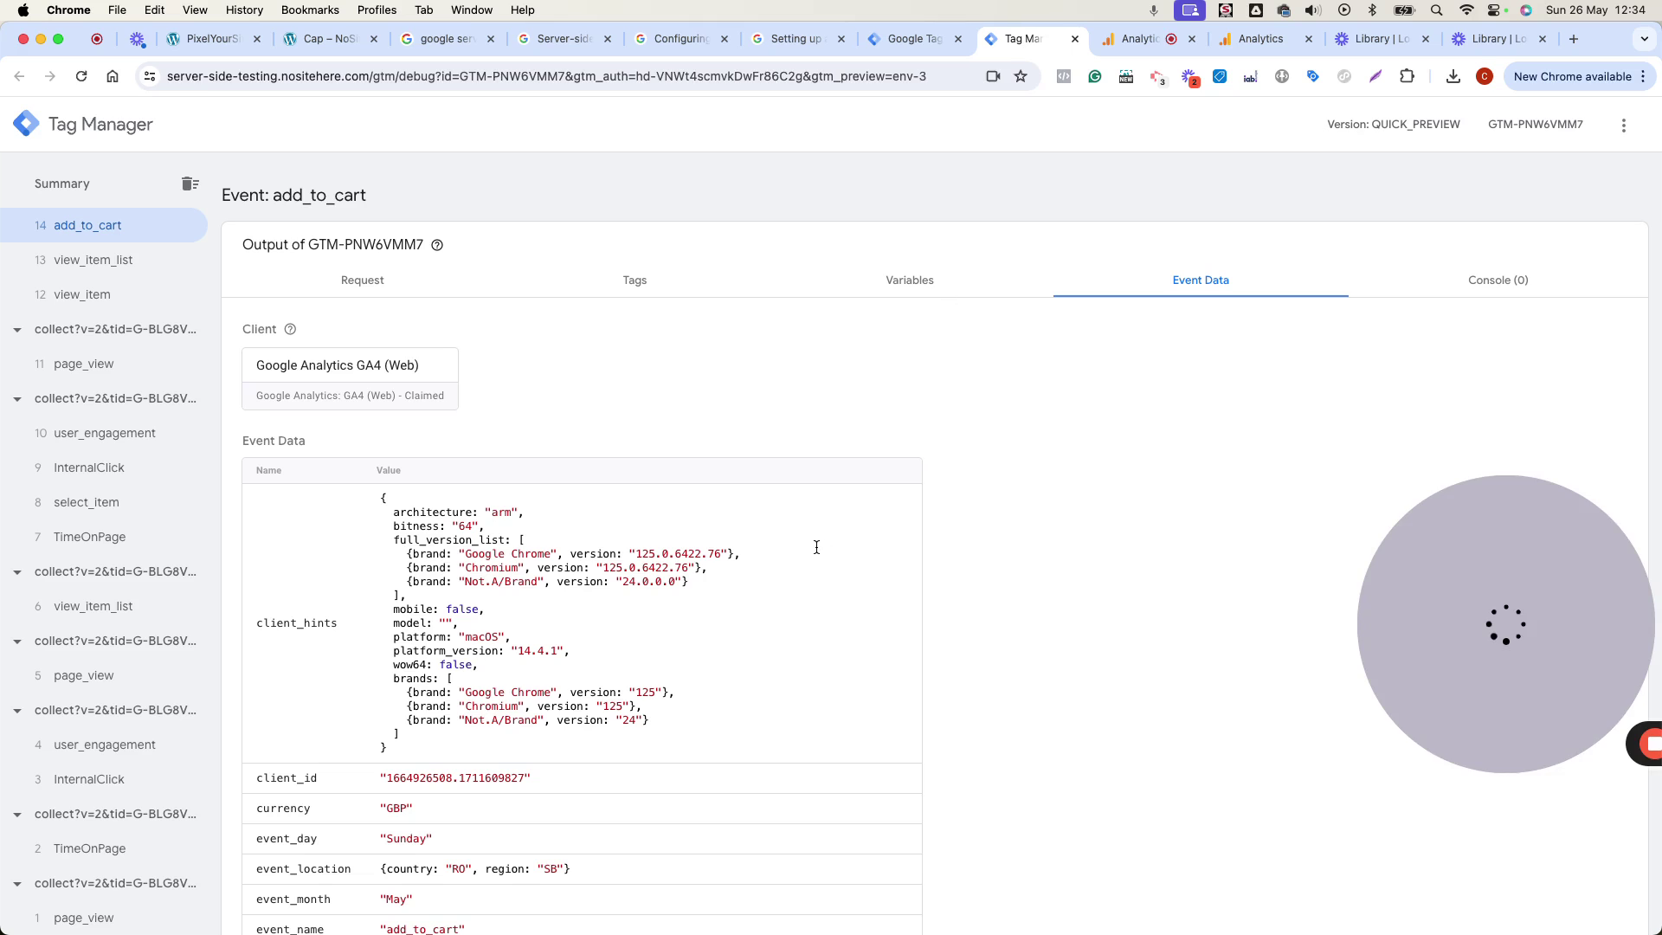
pyautogui.click(908, 43)
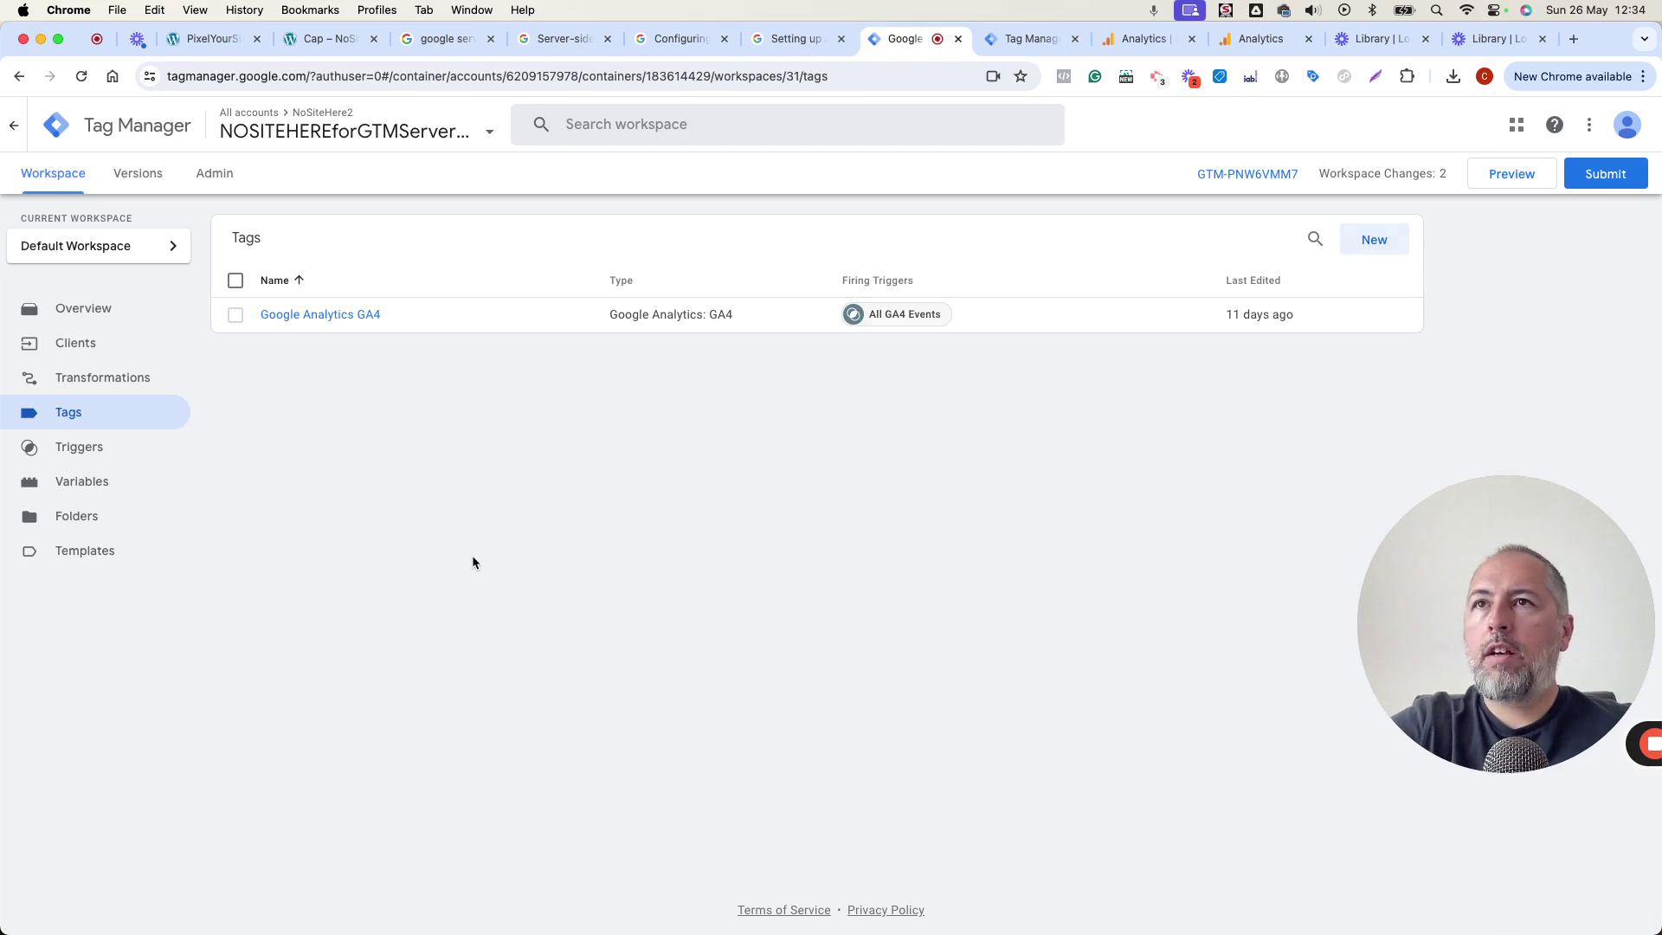
pyautogui.click(83, 345)
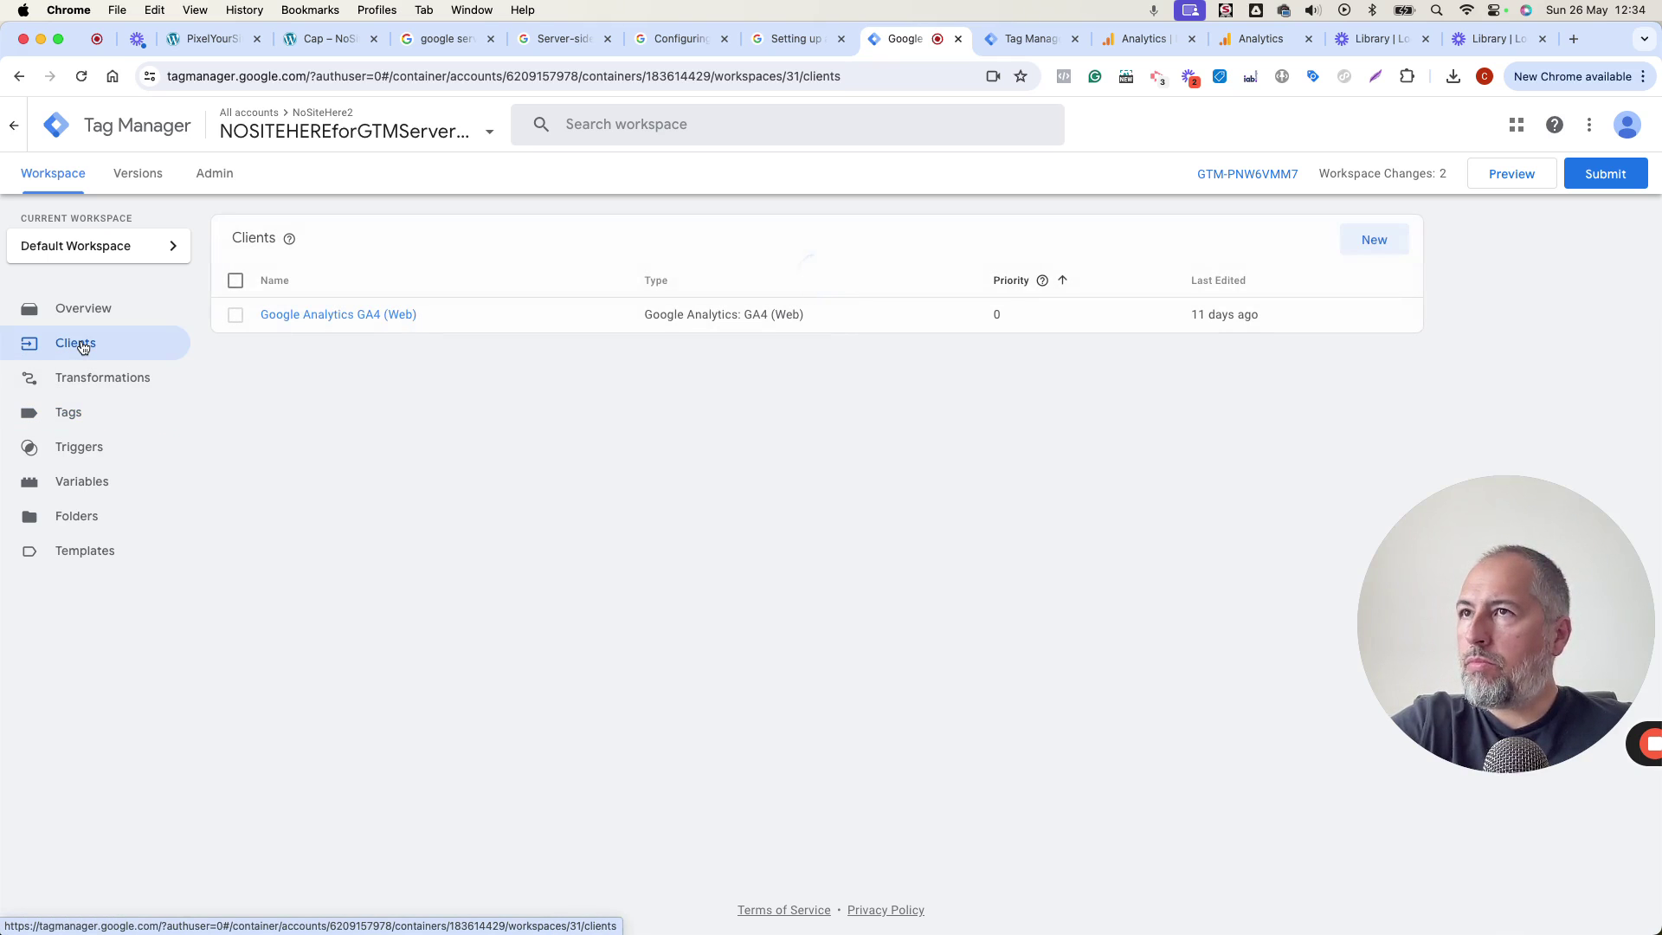
pyautogui.click(361, 316)
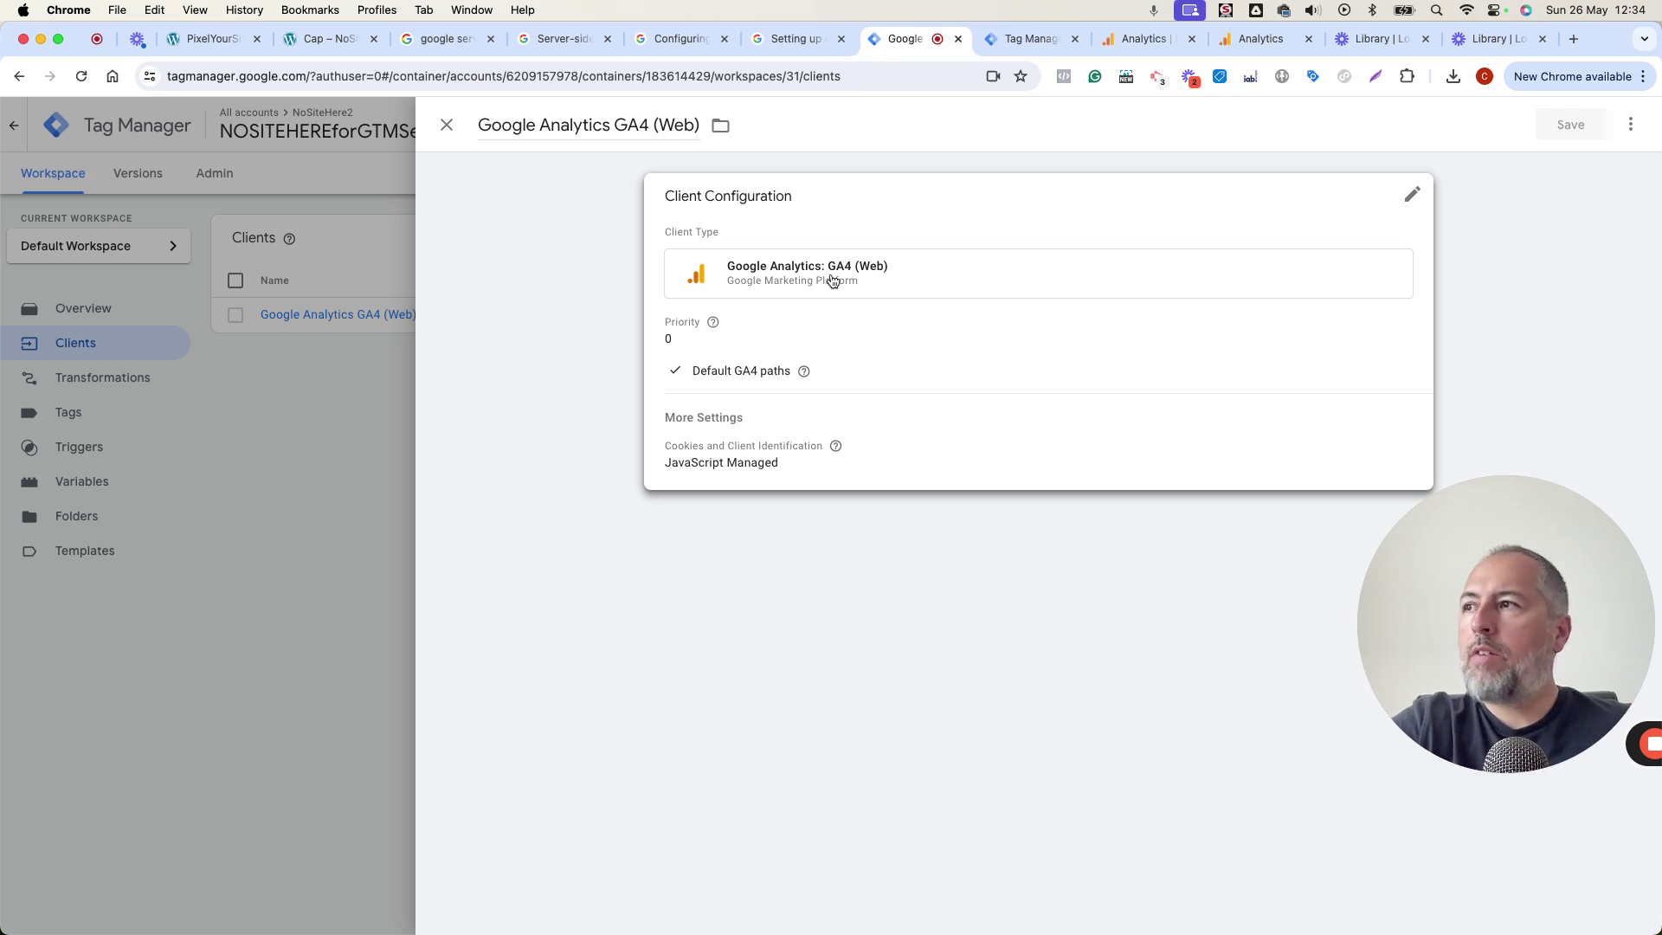
pyautogui.click(1412, 197)
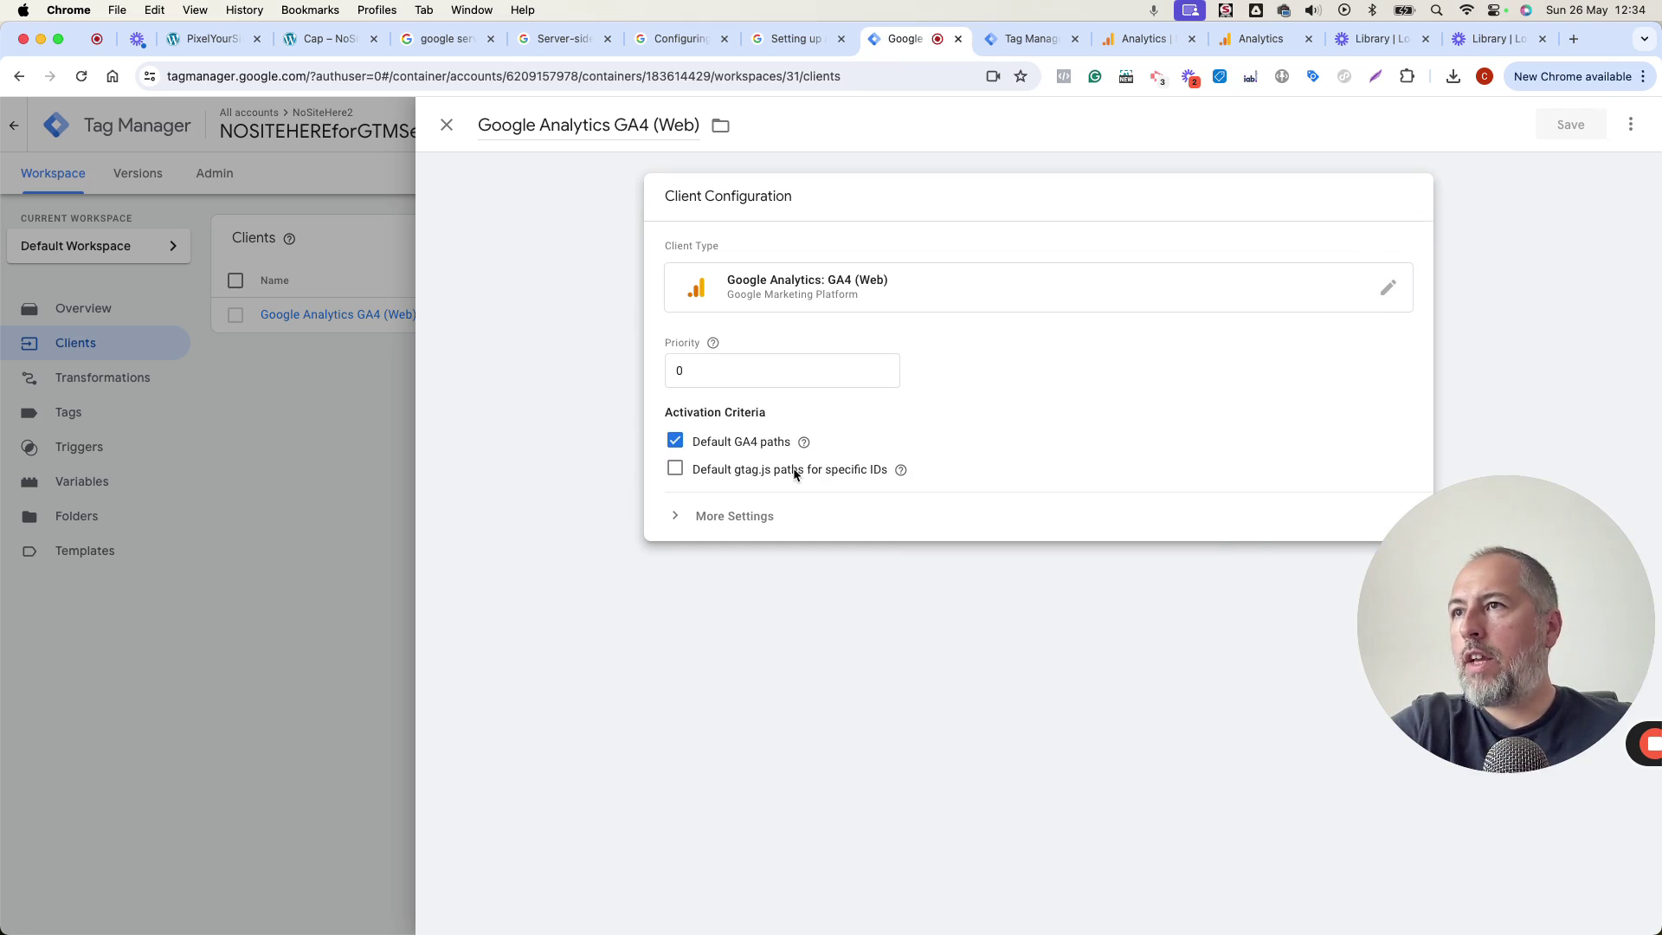
pyautogui.click(675, 468)
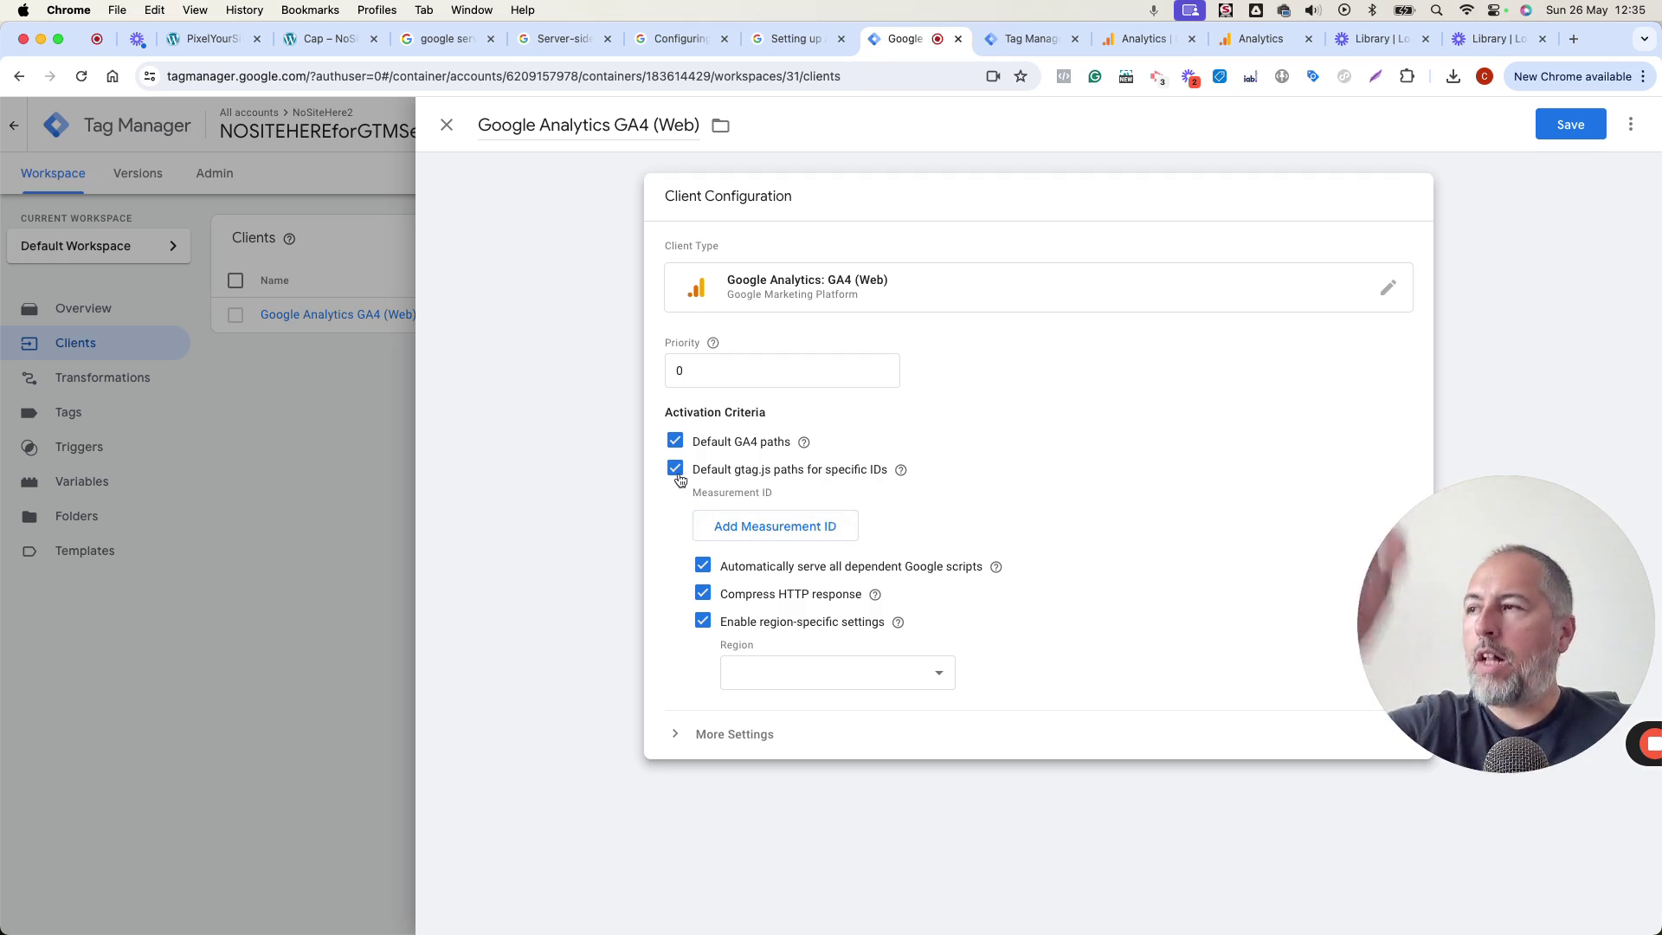
pyautogui.click(736, 469)
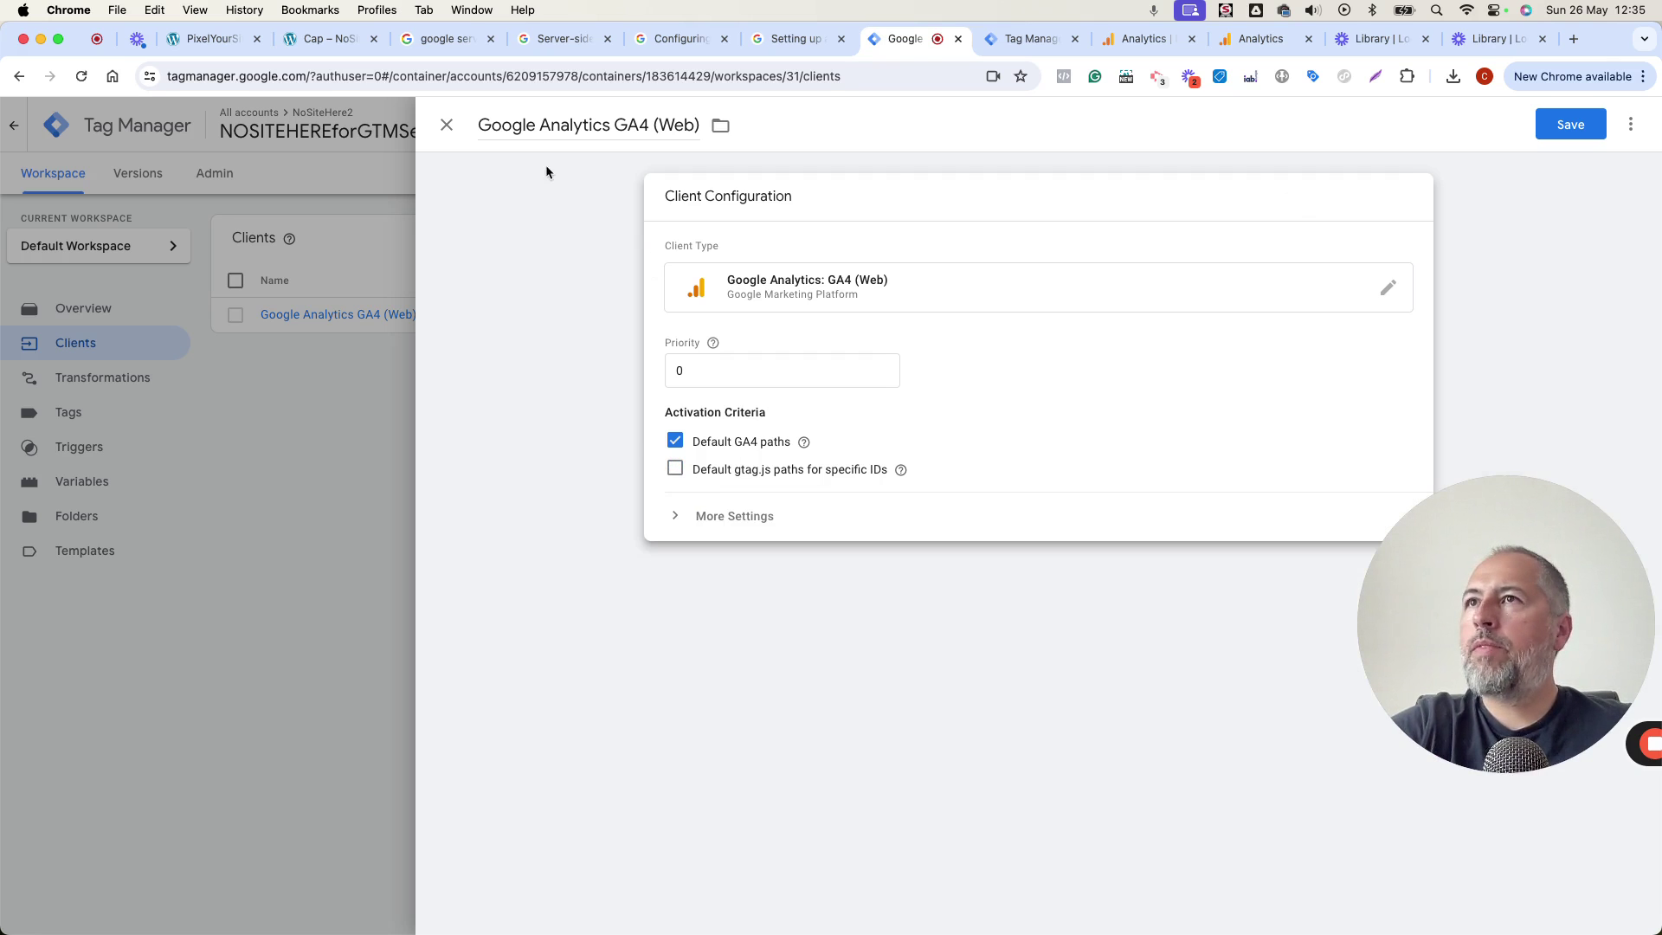
pyautogui.click(451, 126)
pyautogui.click(963, 331)
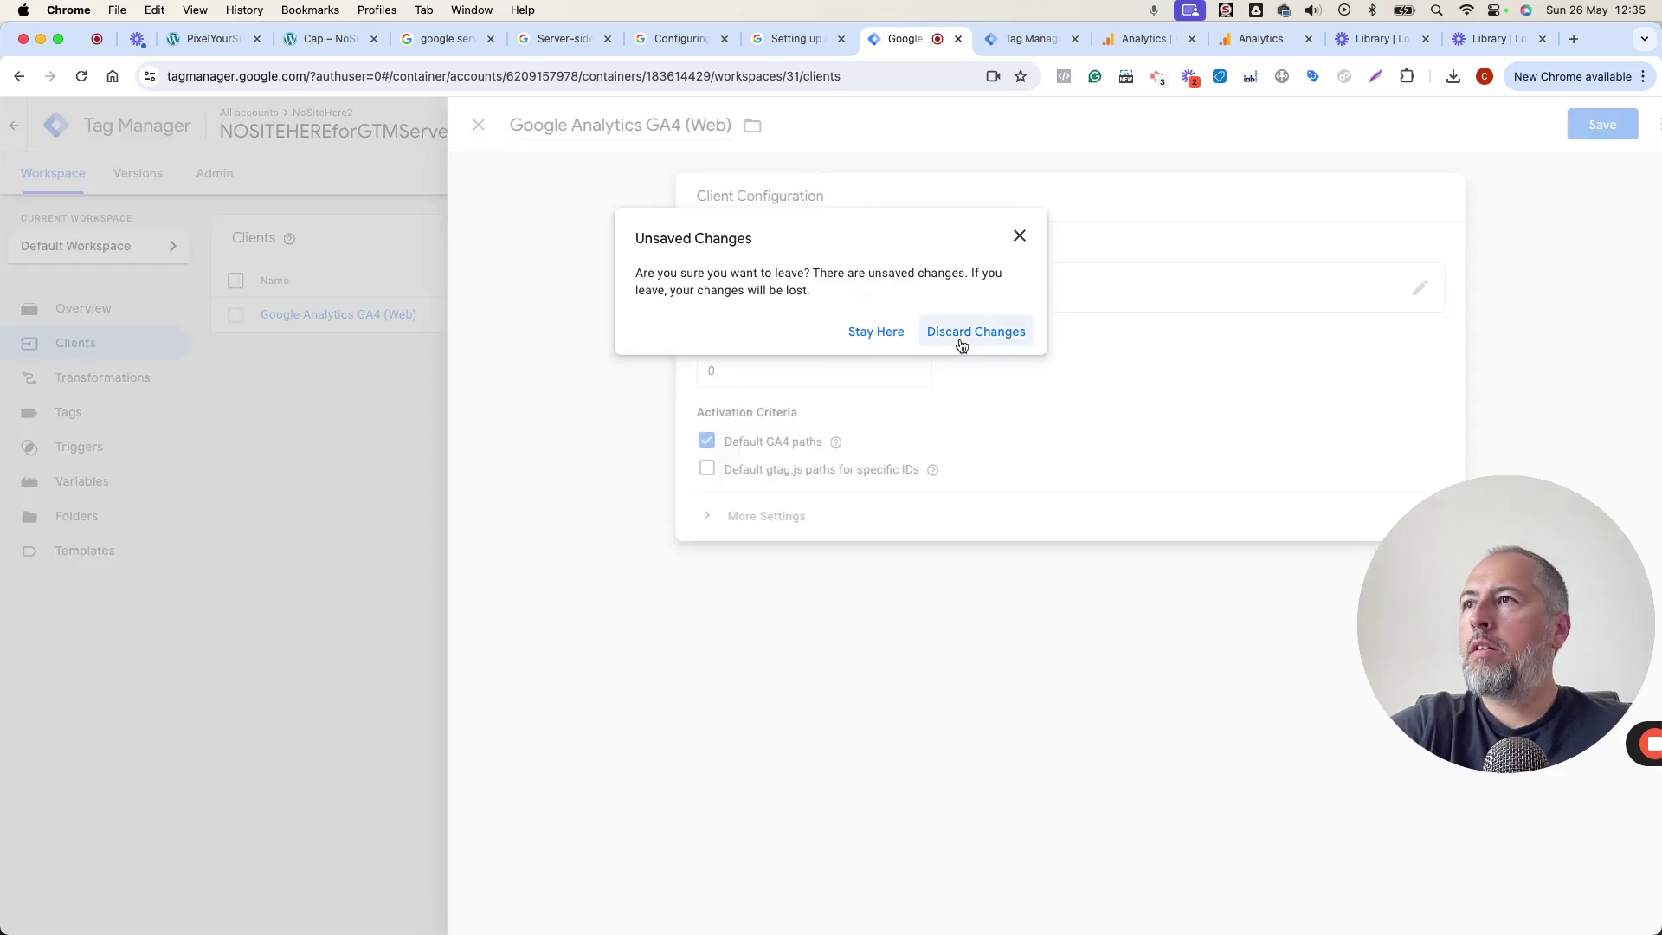
pyautogui.click(66, 413)
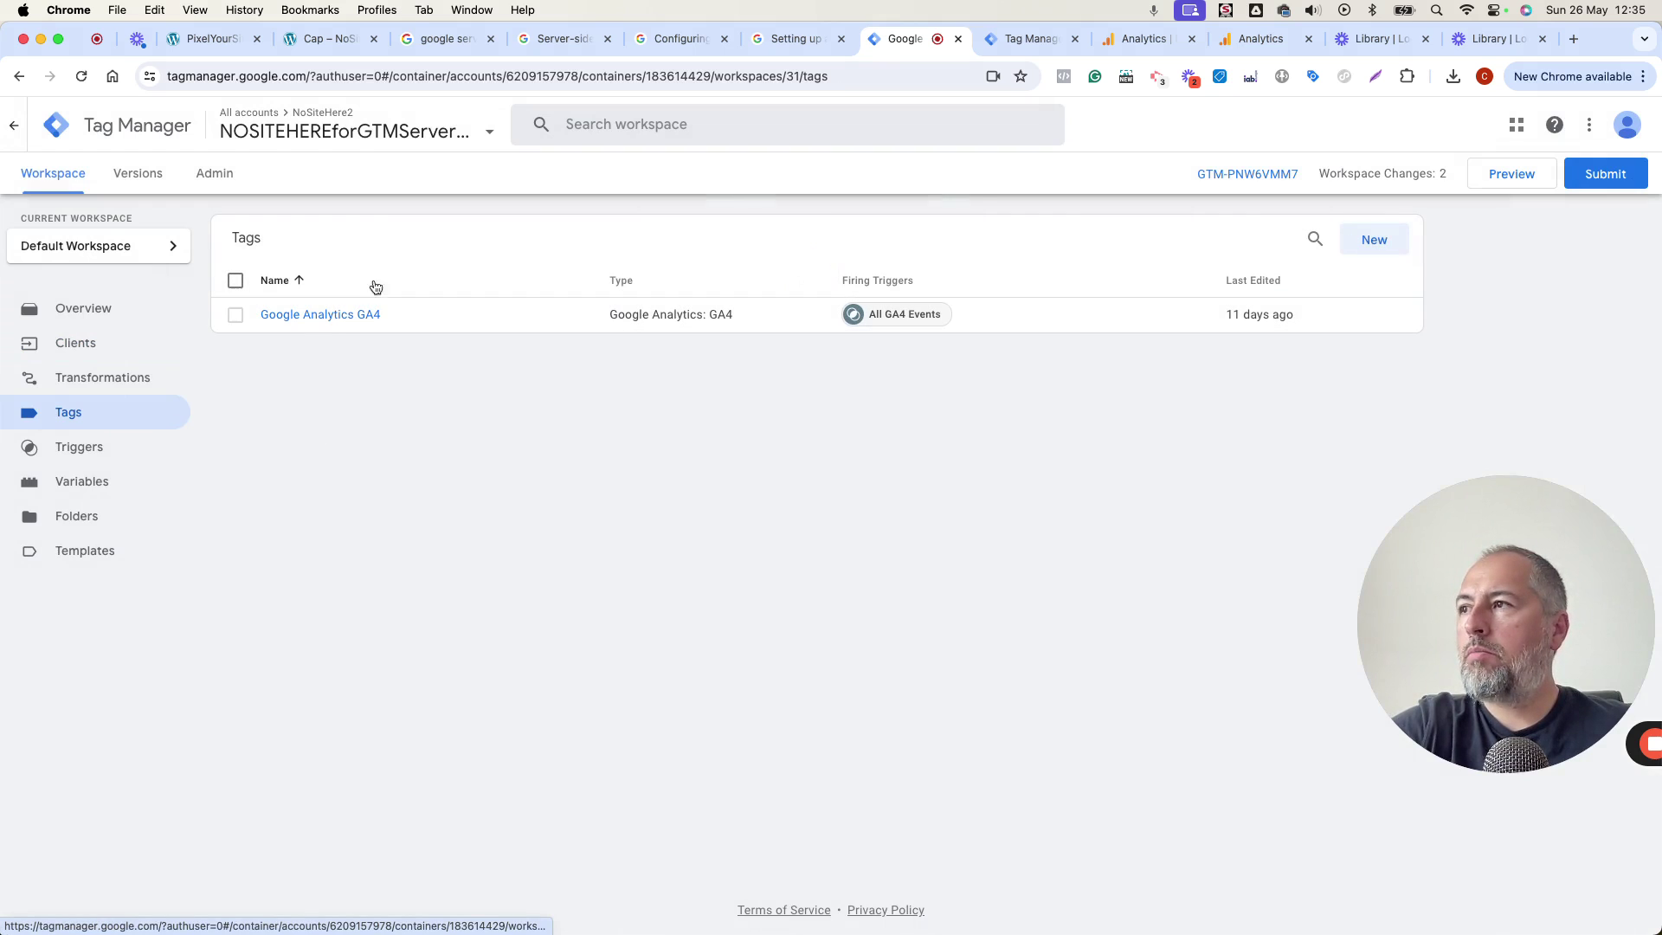
# Check Analytics Realtime and review the container's Triggers, then view the 'google server side tagging fundamentals' search results
pyautogui.click(1122, 45)
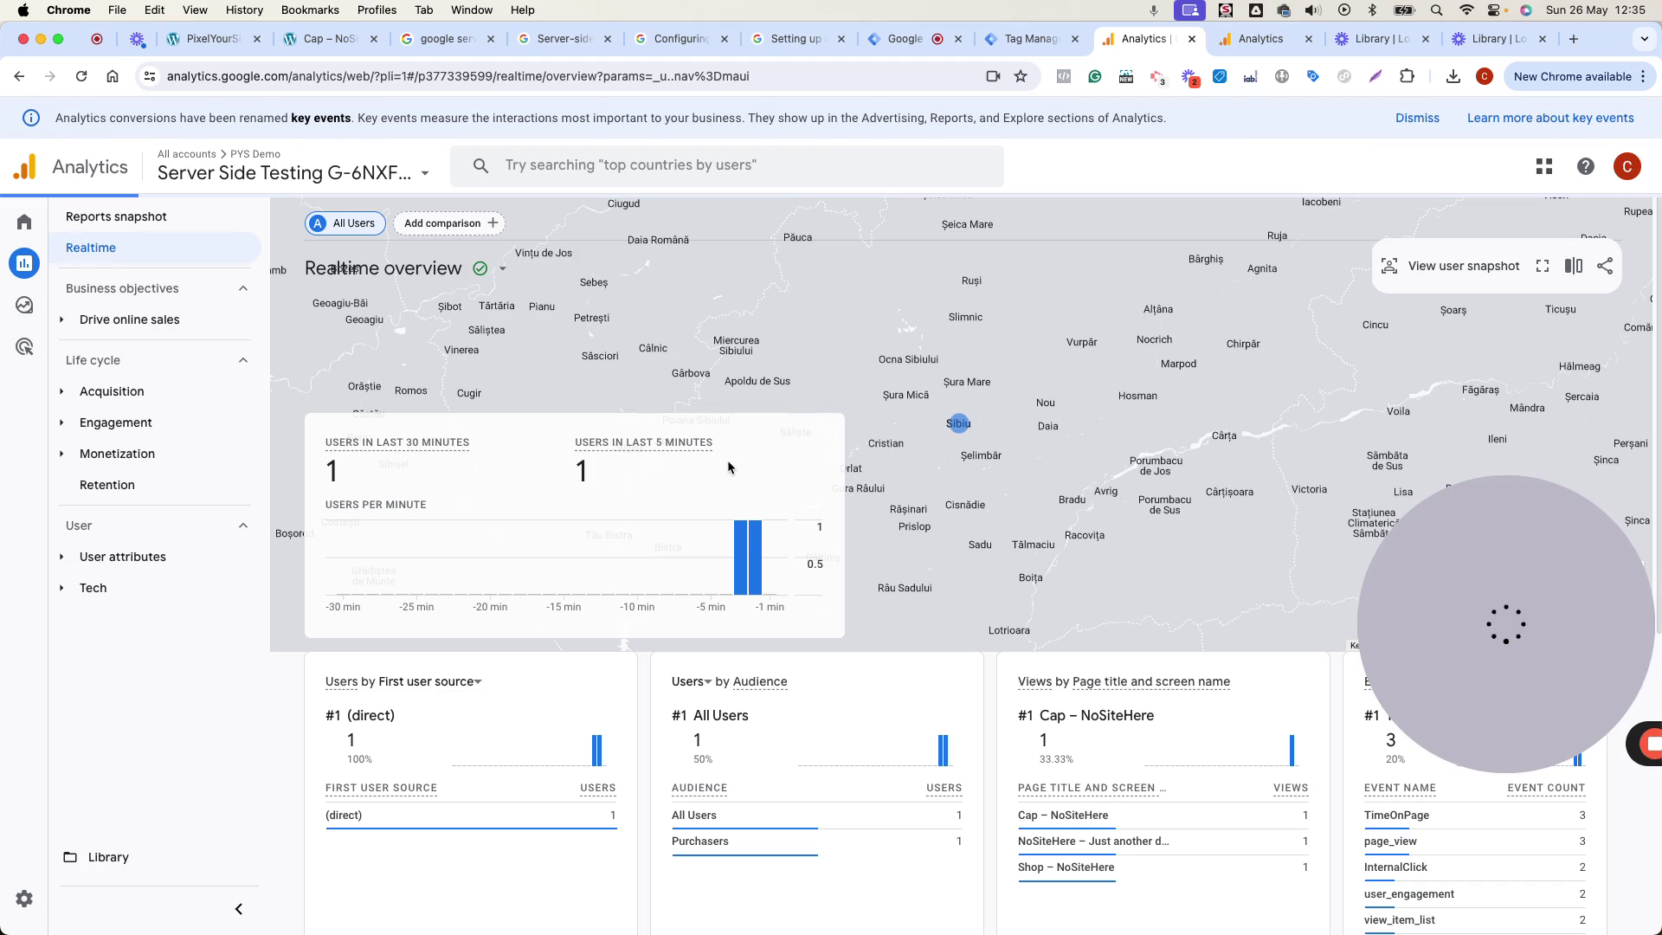
pyautogui.click(902, 40)
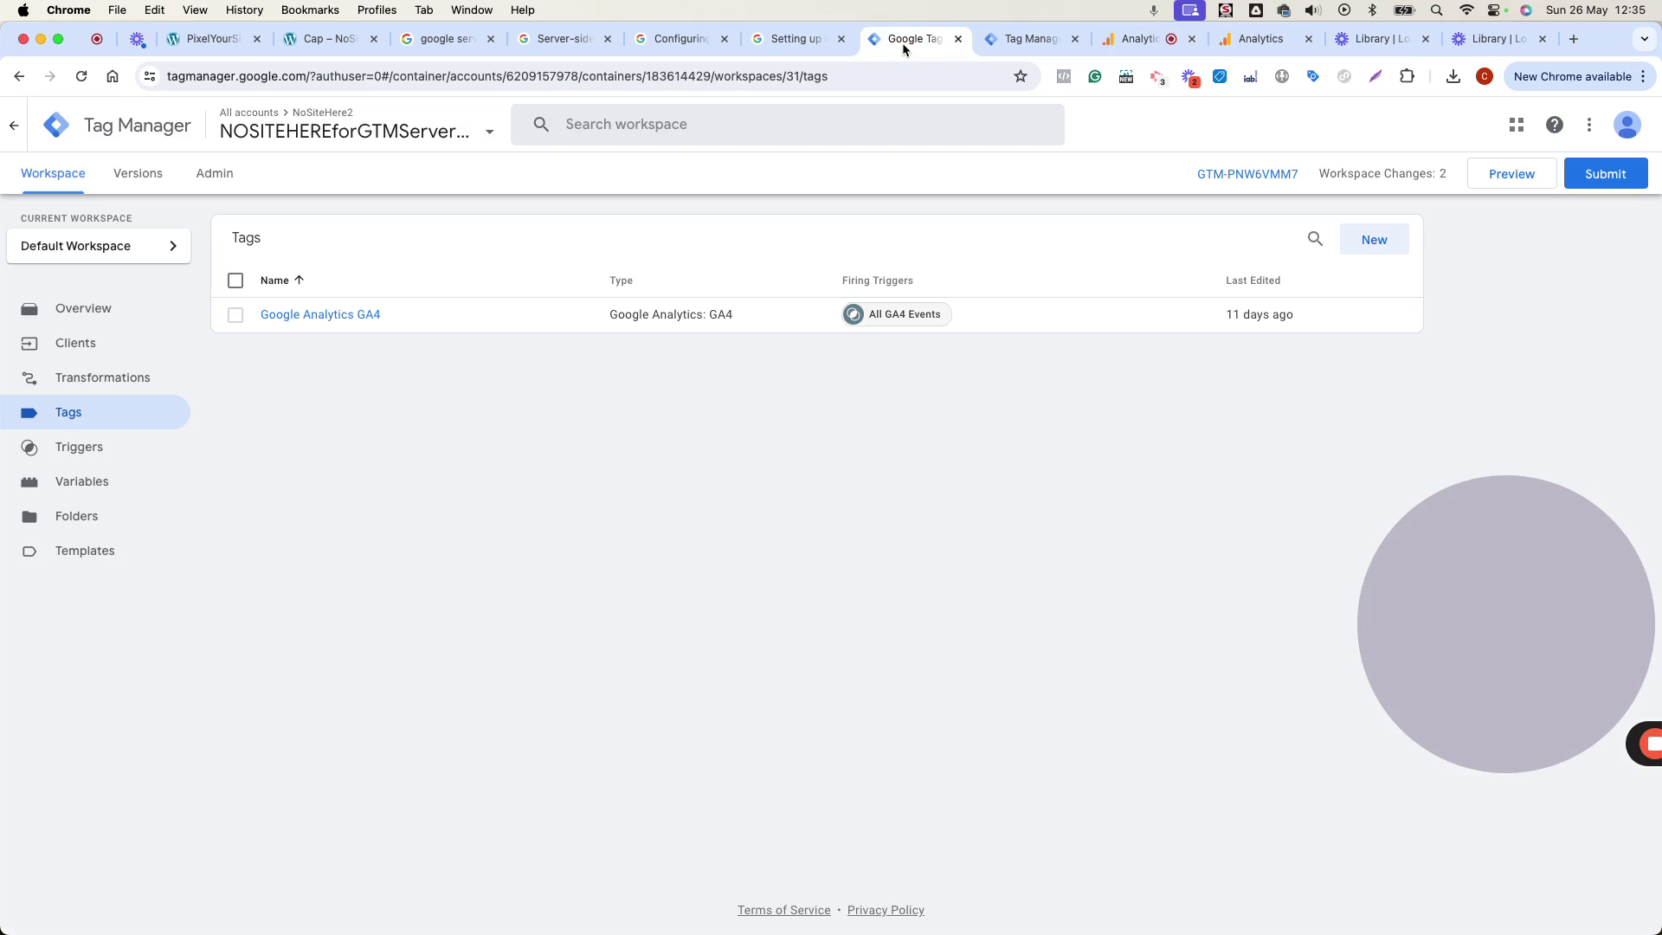
pyautogui.click(90, 452)
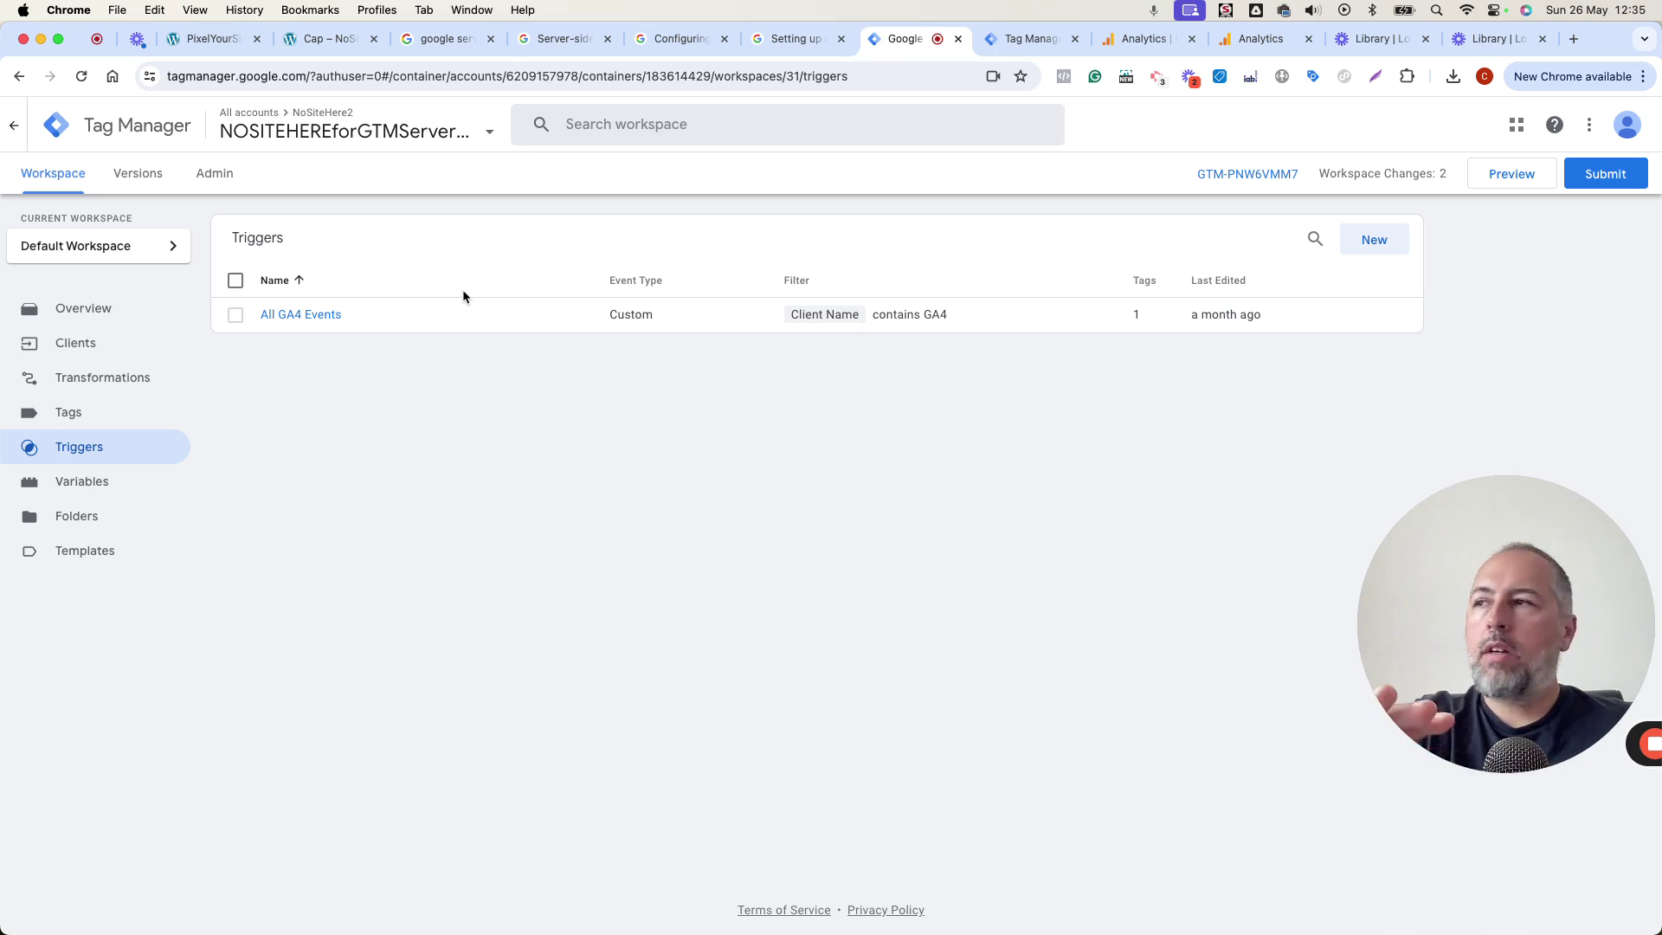
pyautogui.click(443, 39)
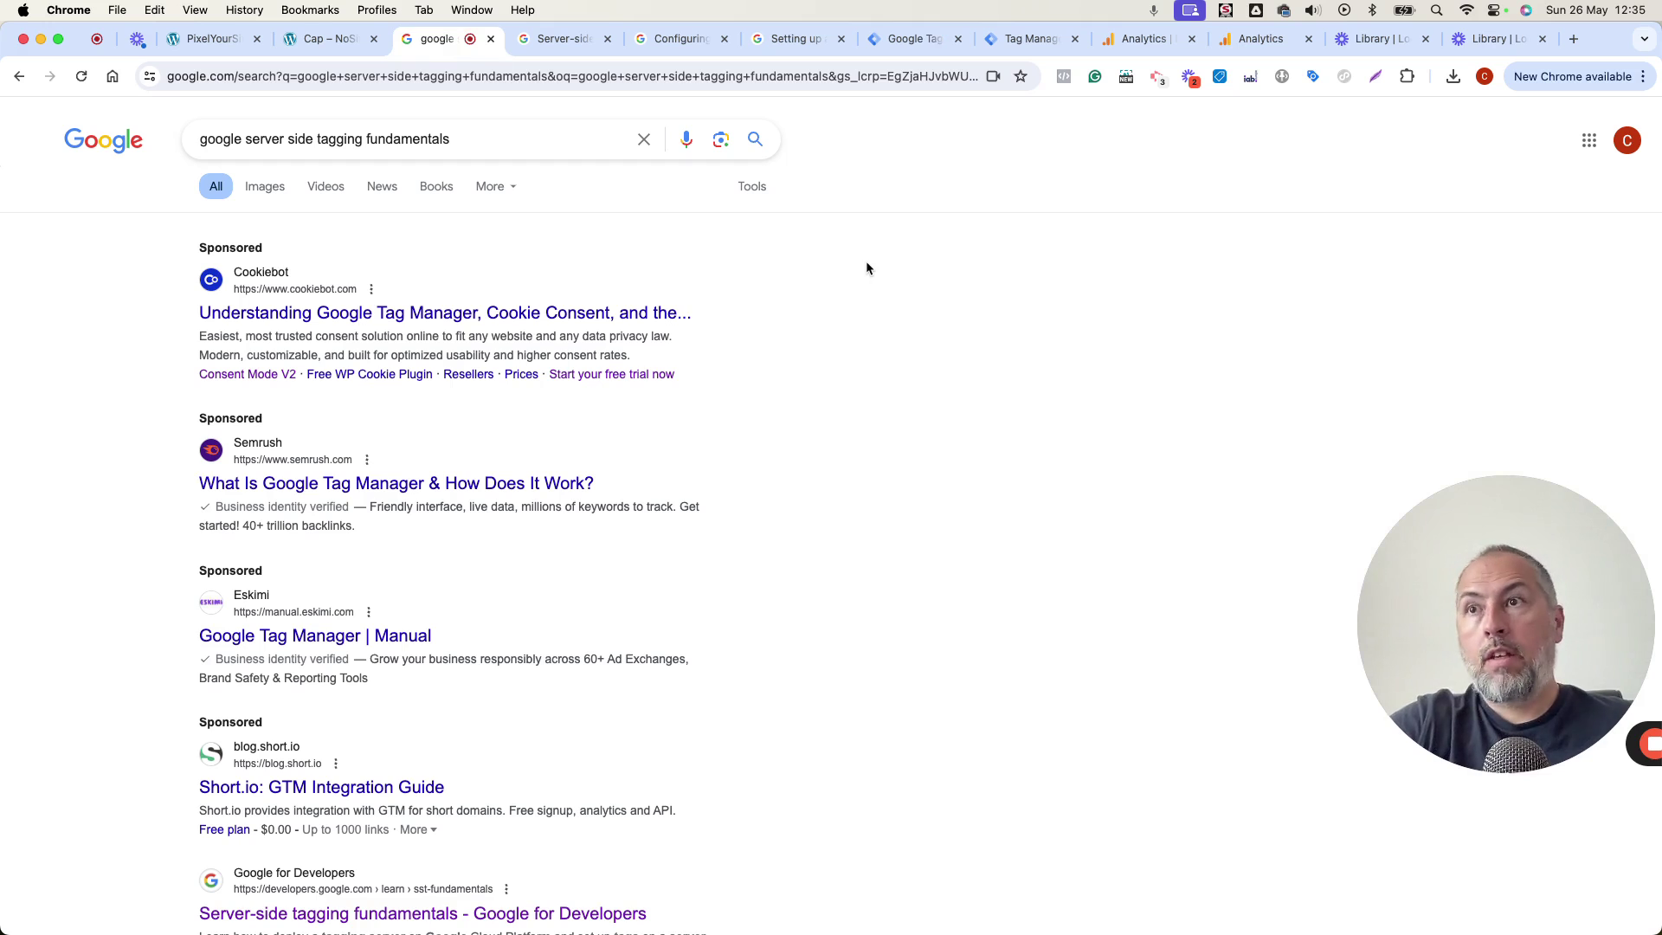
pyautogui.scroll(-3, 867, 264)
pyautogui.scroll(-5, 866, 261)
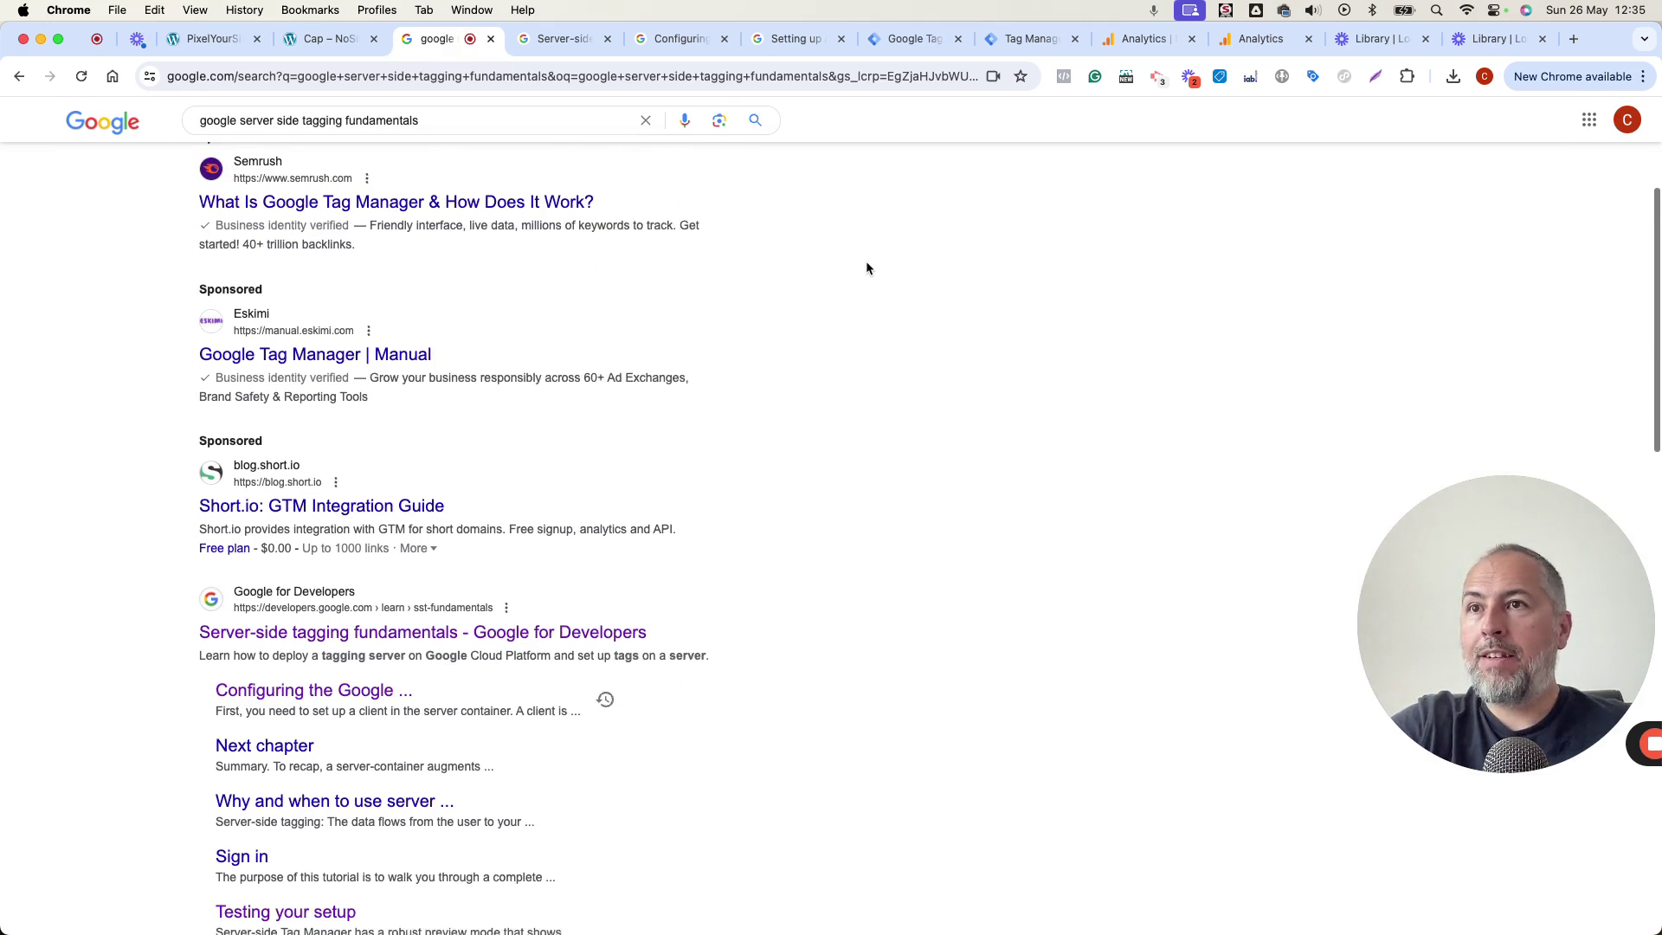
# Read through the Server-side tagging fundamentals course up to the 'Setting up a server container' summary
pyautogui.click(552, 40)
pyautogui.scroll(1, 769, 535)
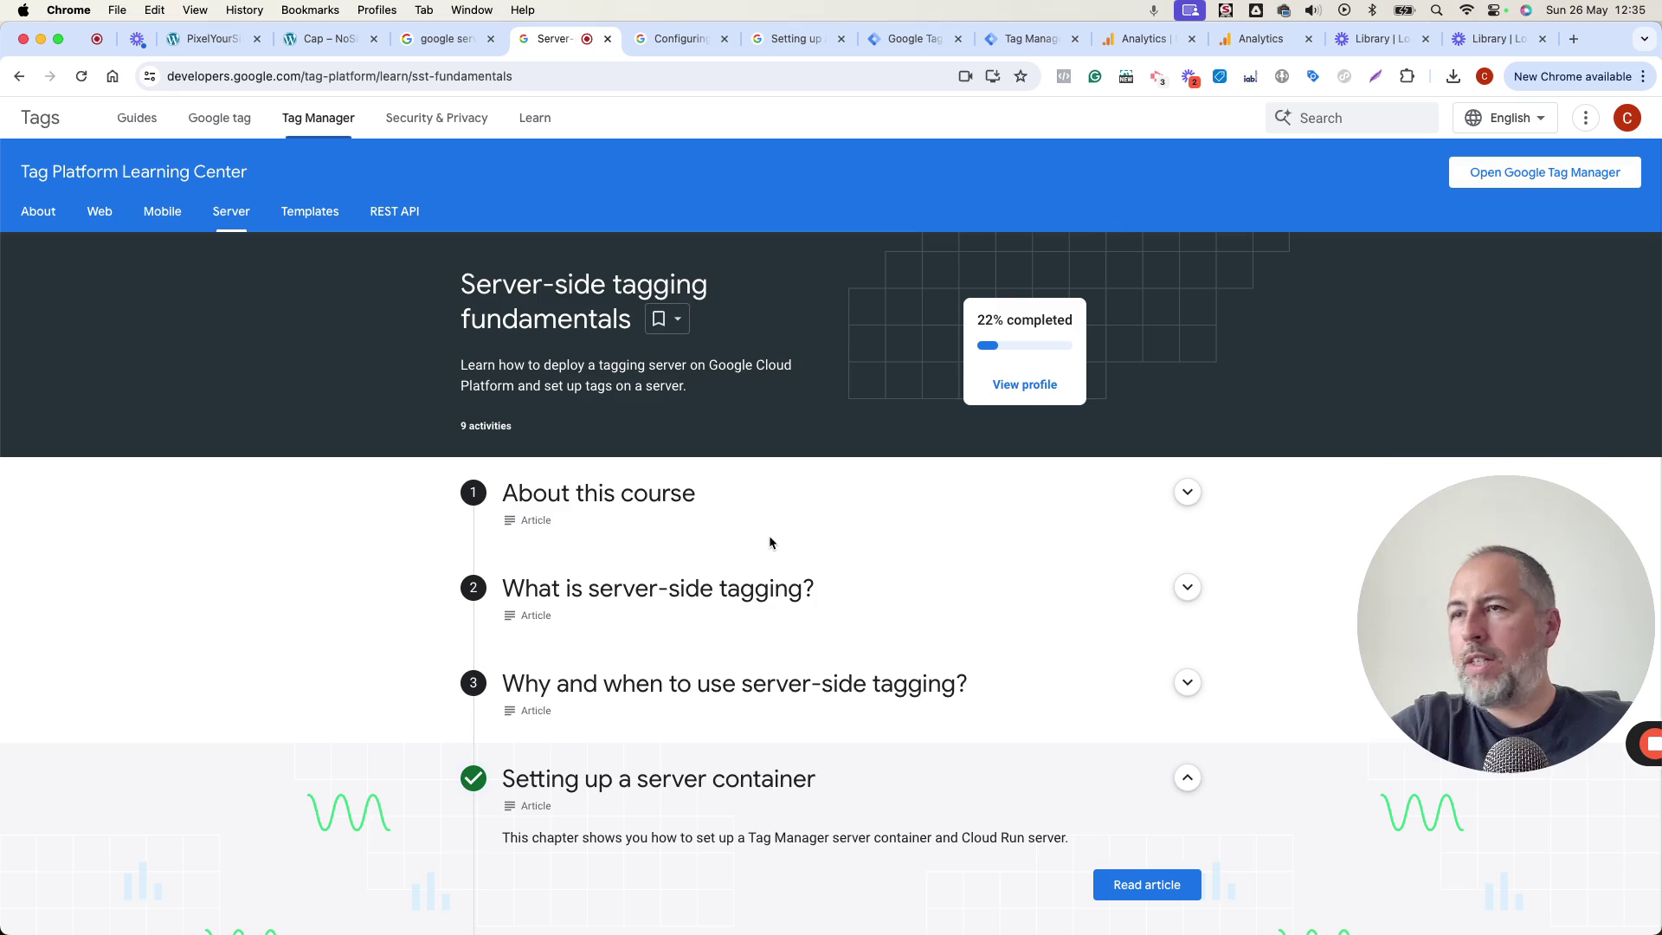
pyautogui.scroll(-3, 769, 535)
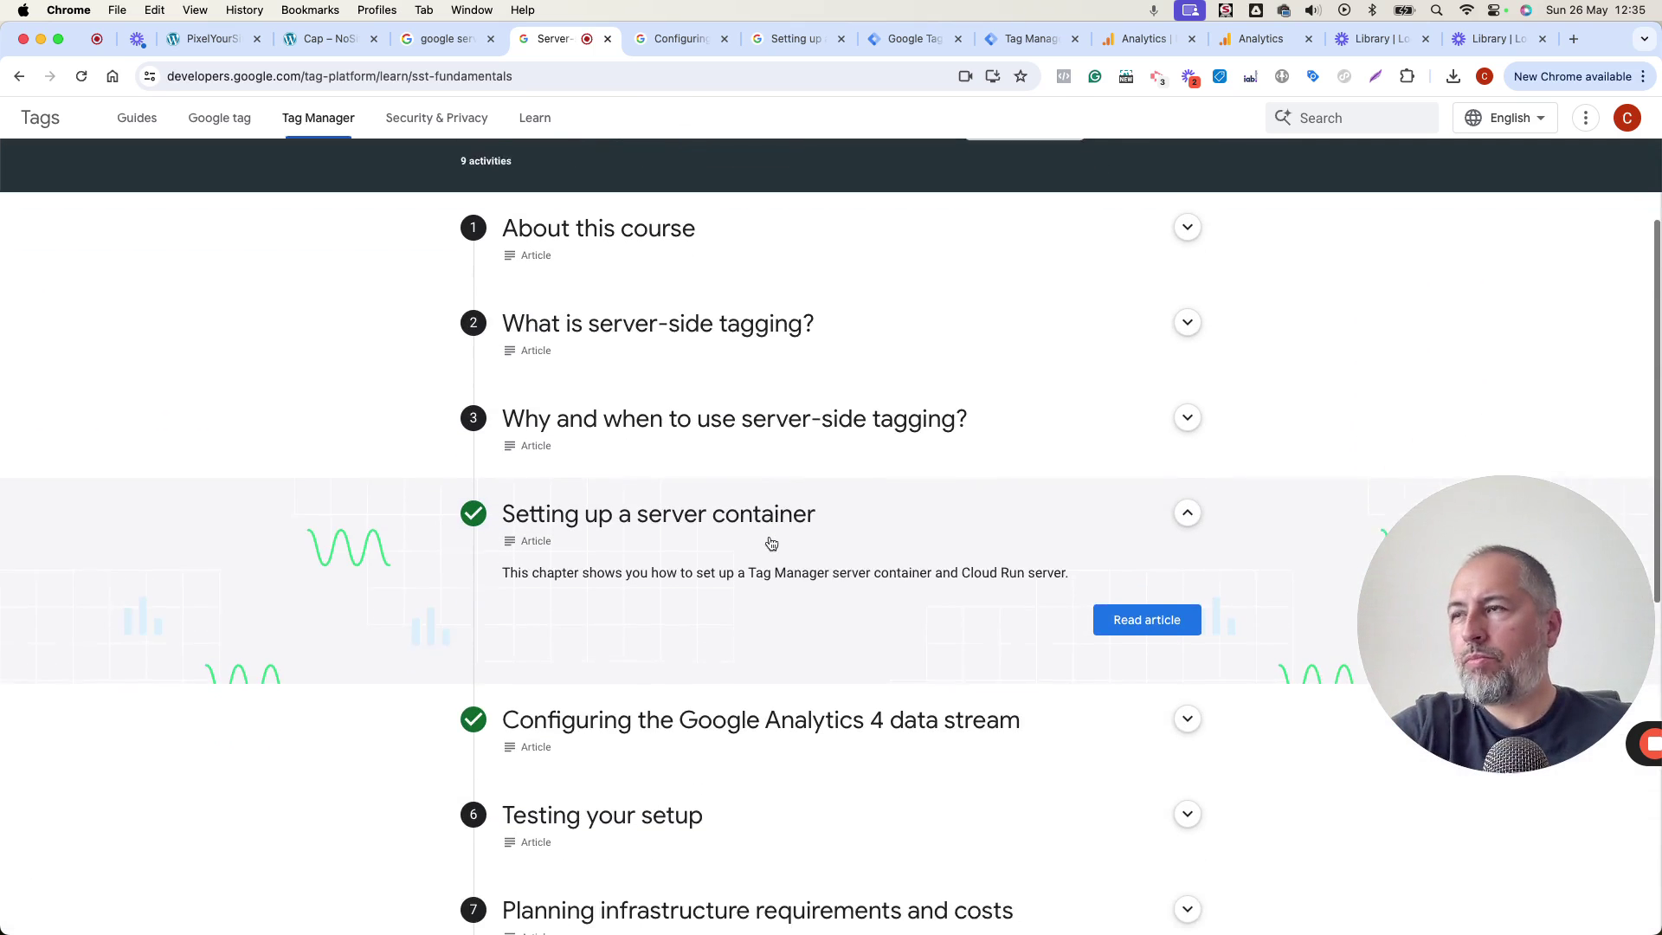
pyautogui.scroll(-1, 770, 543)
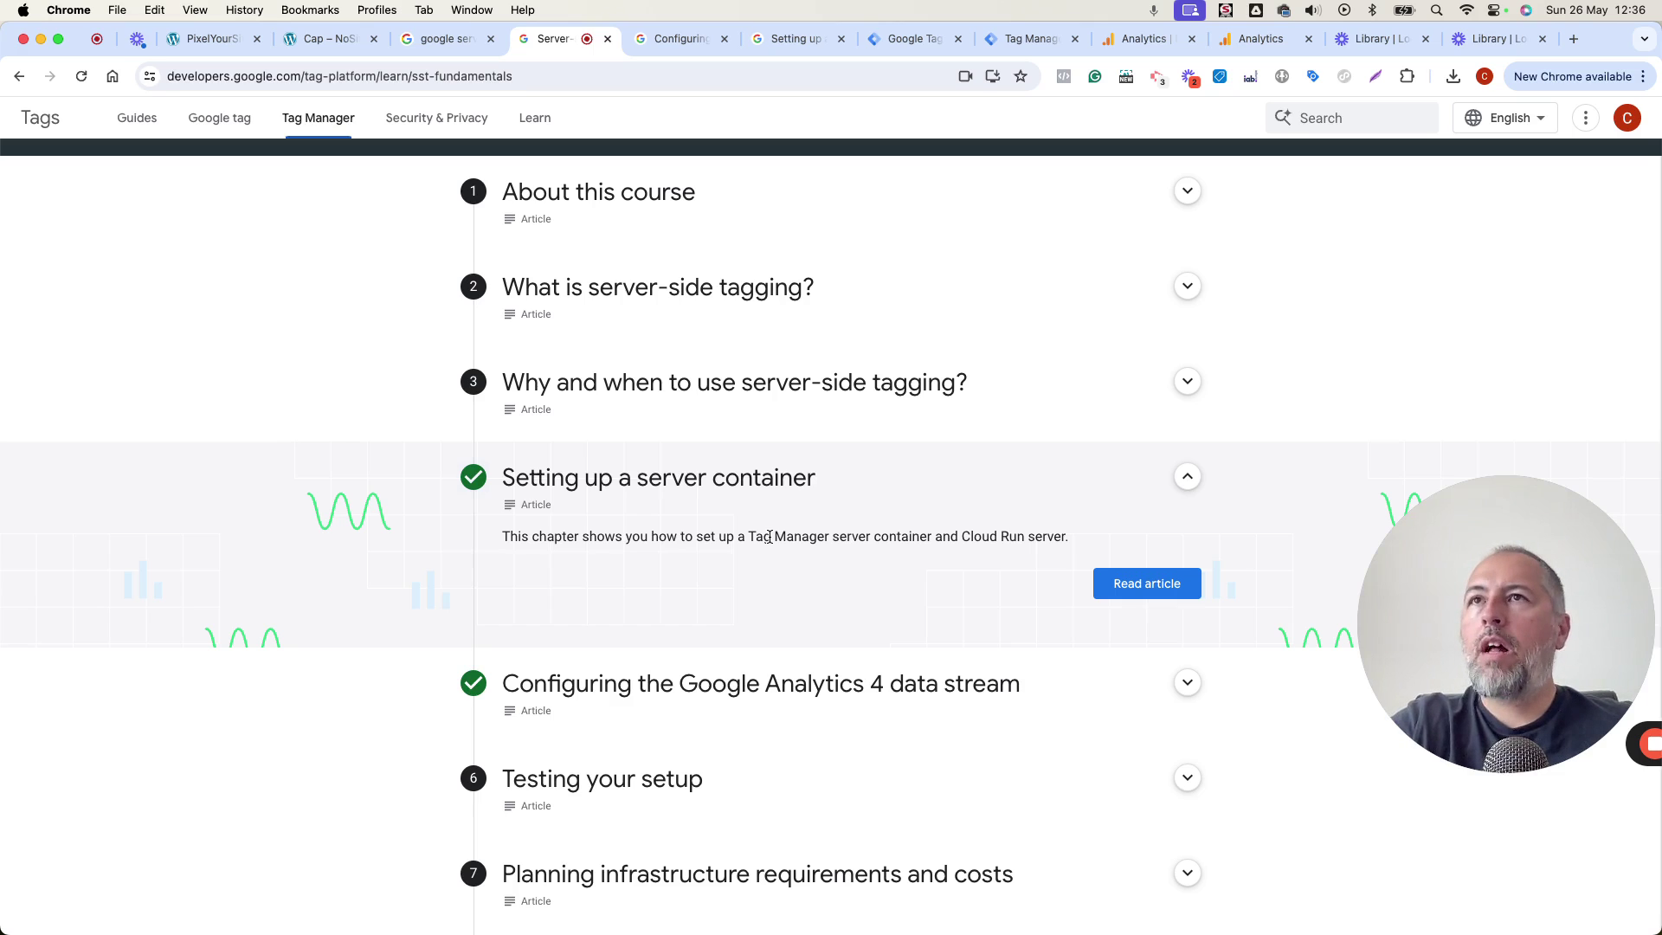
pyautogui.click(212, 39)
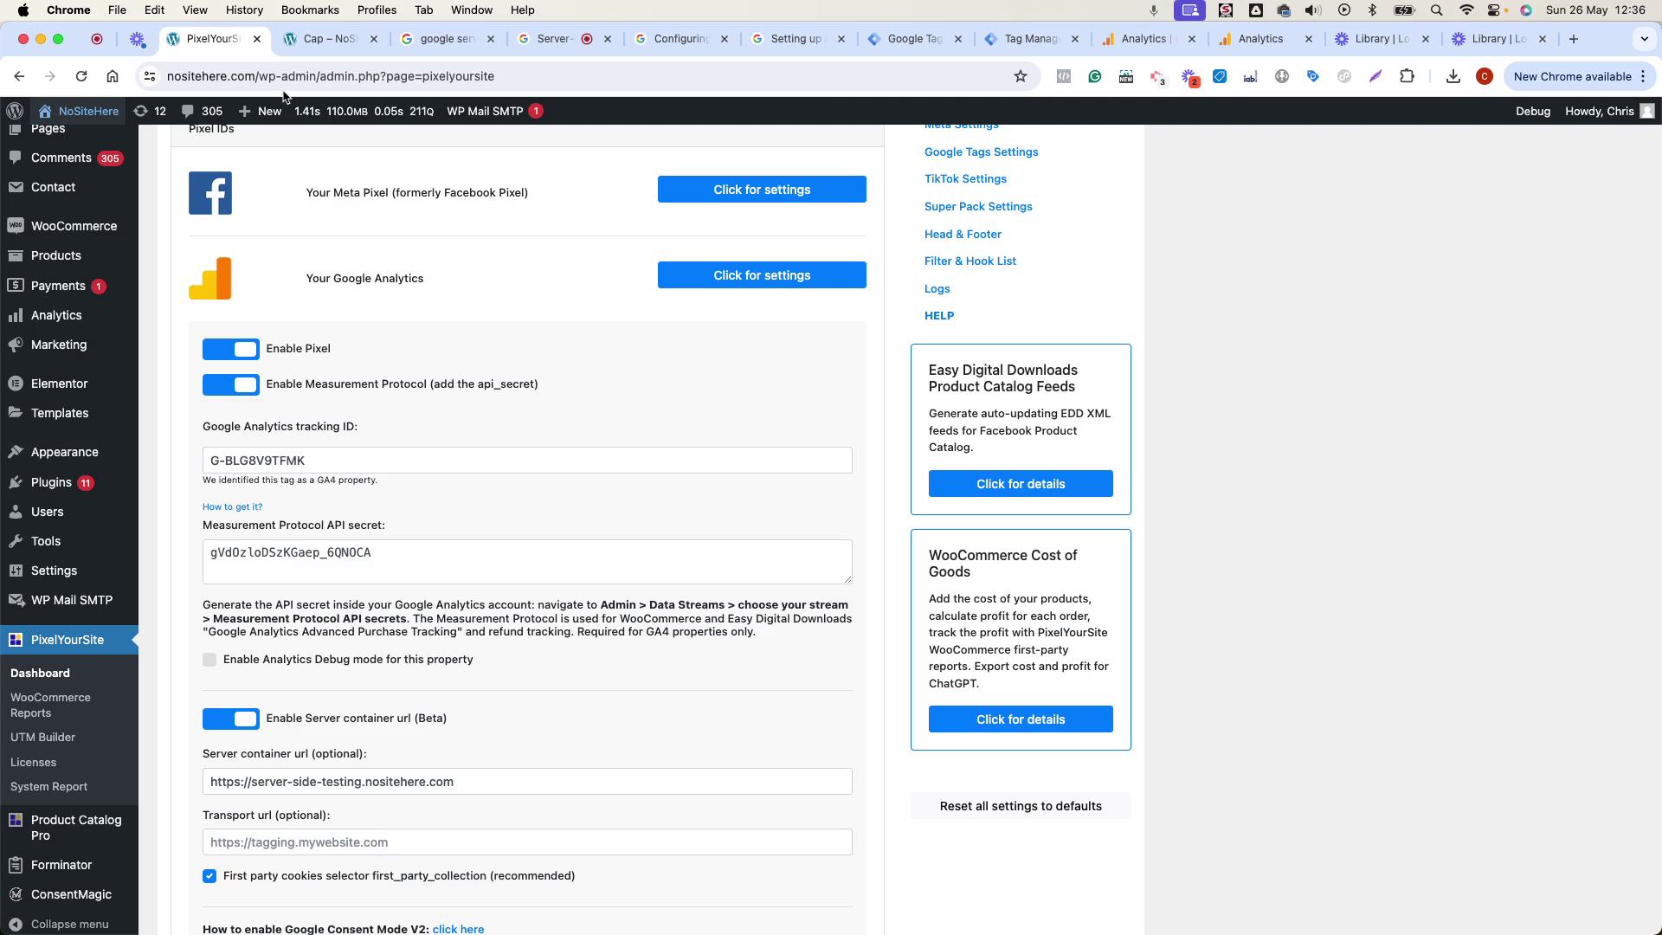
pyautogui.scroll(-4, 385, 625)
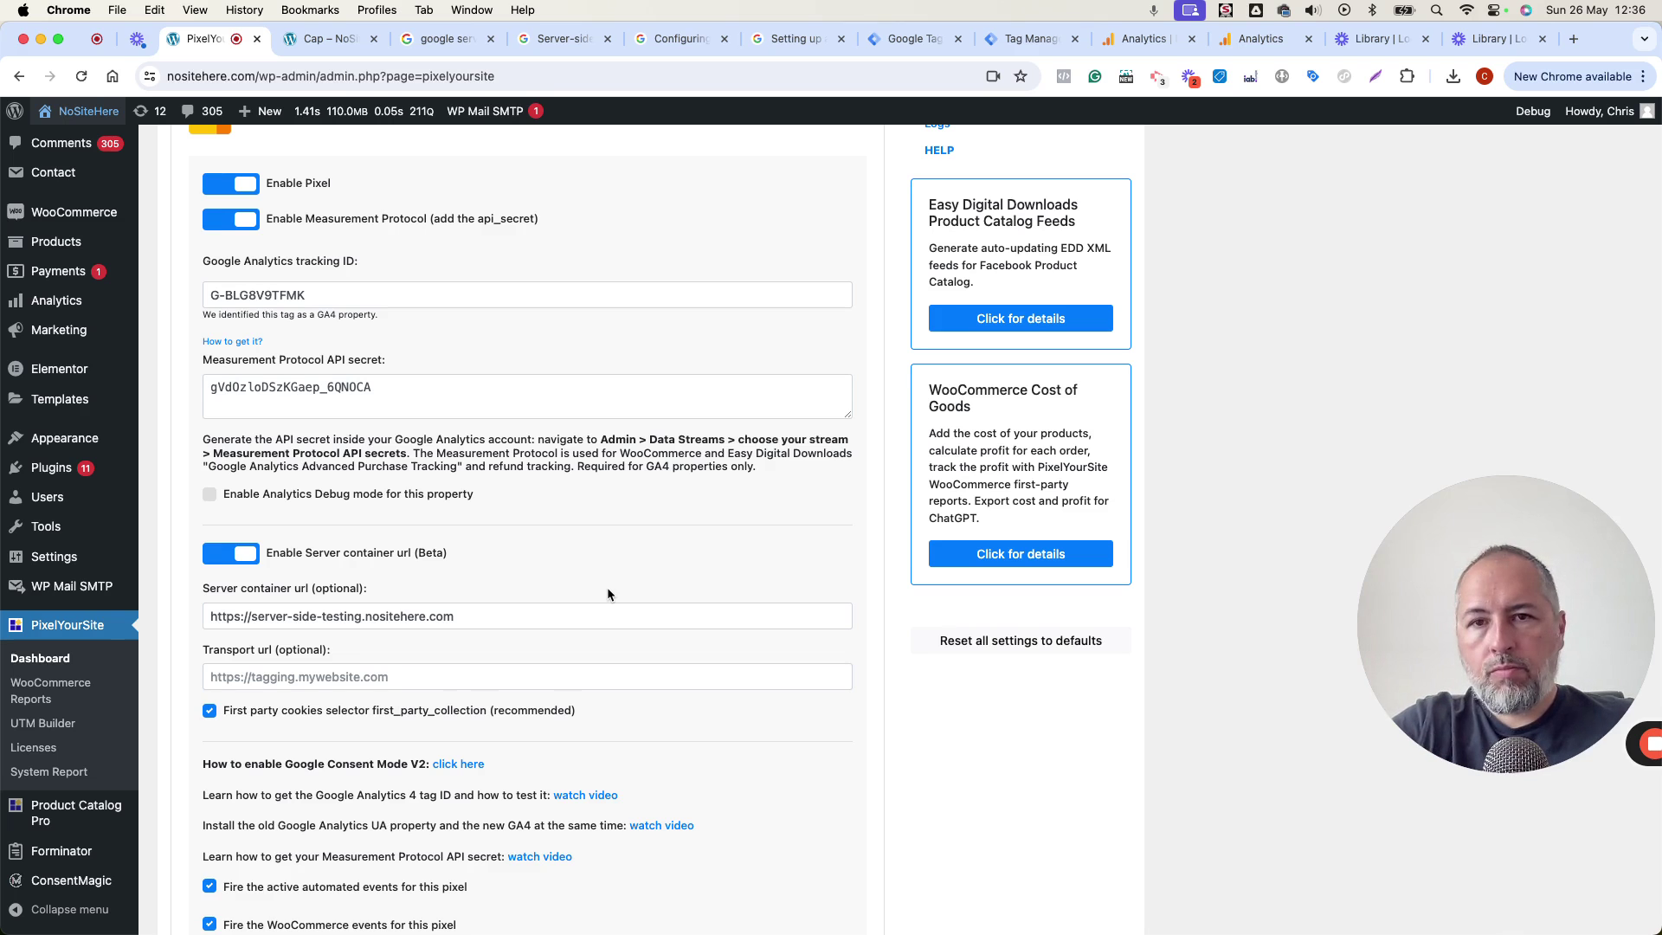
pyautogui.scroll(4, 544, 262)
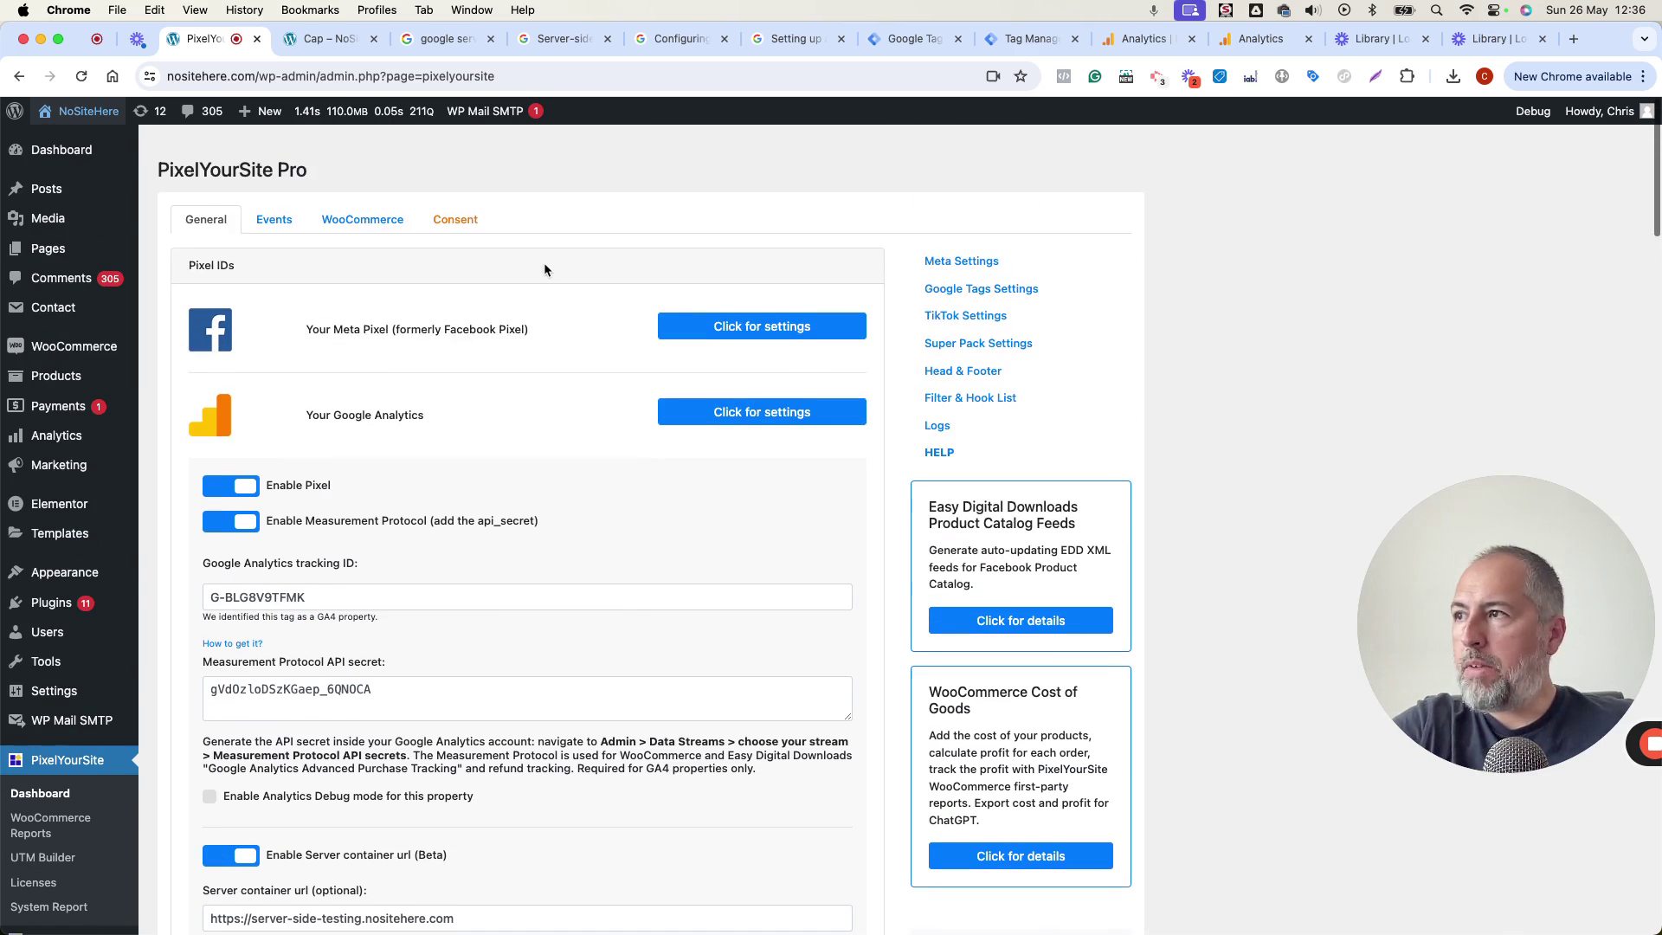
pyautogui.click(712, 398)
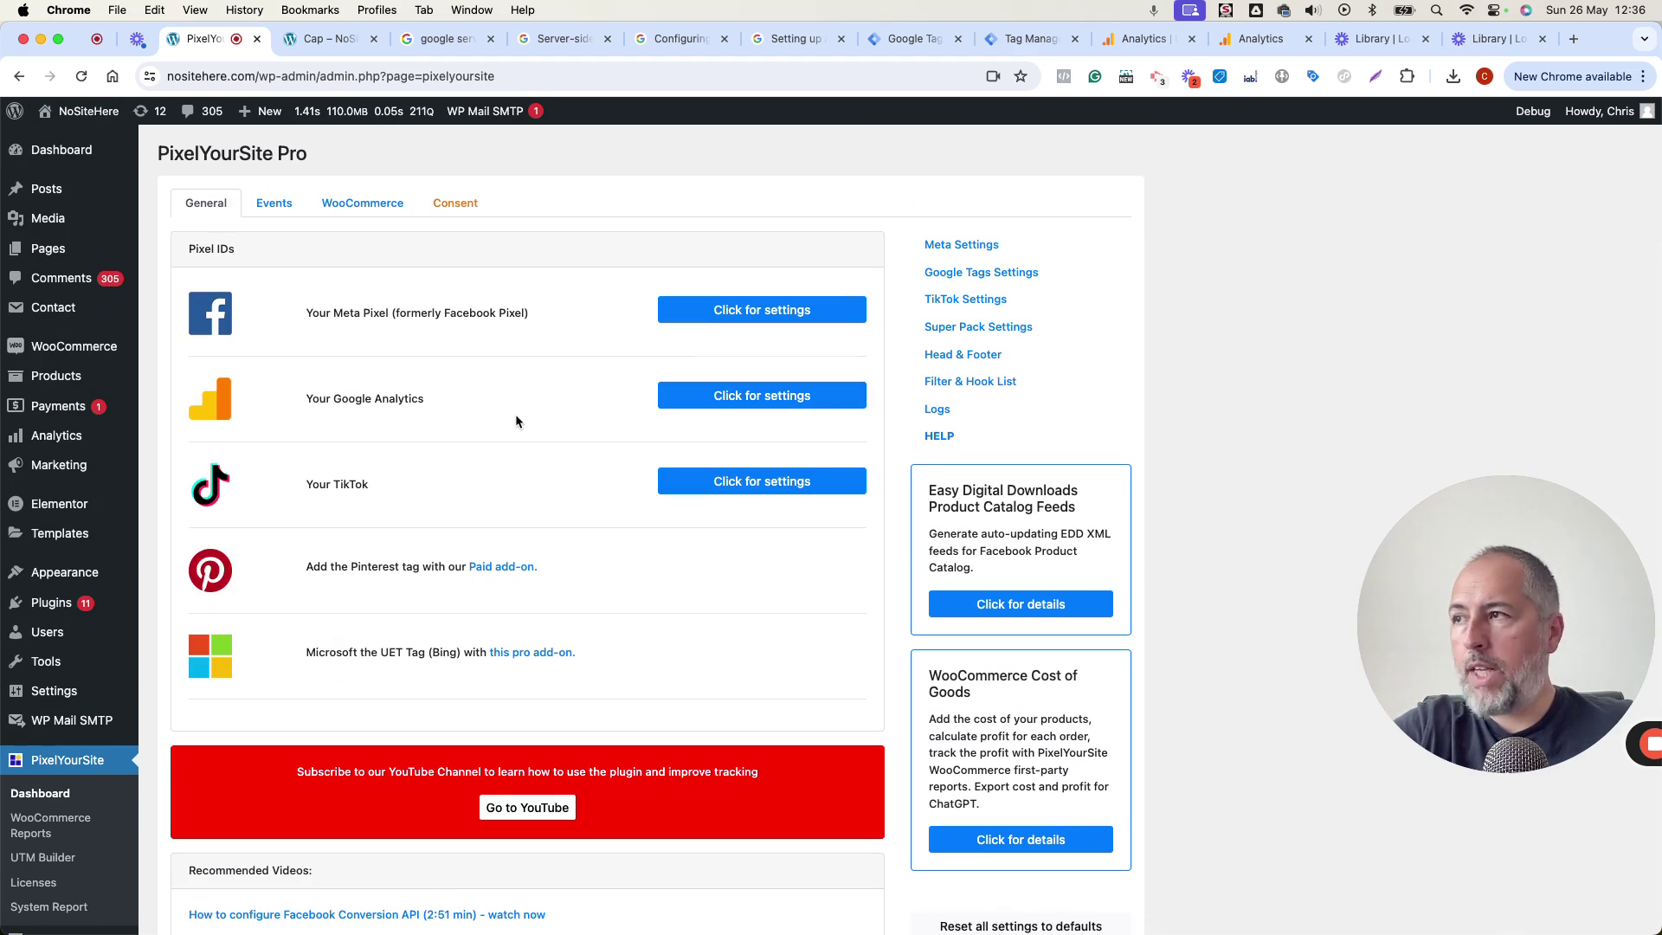
pyautogui.click(679, 397)
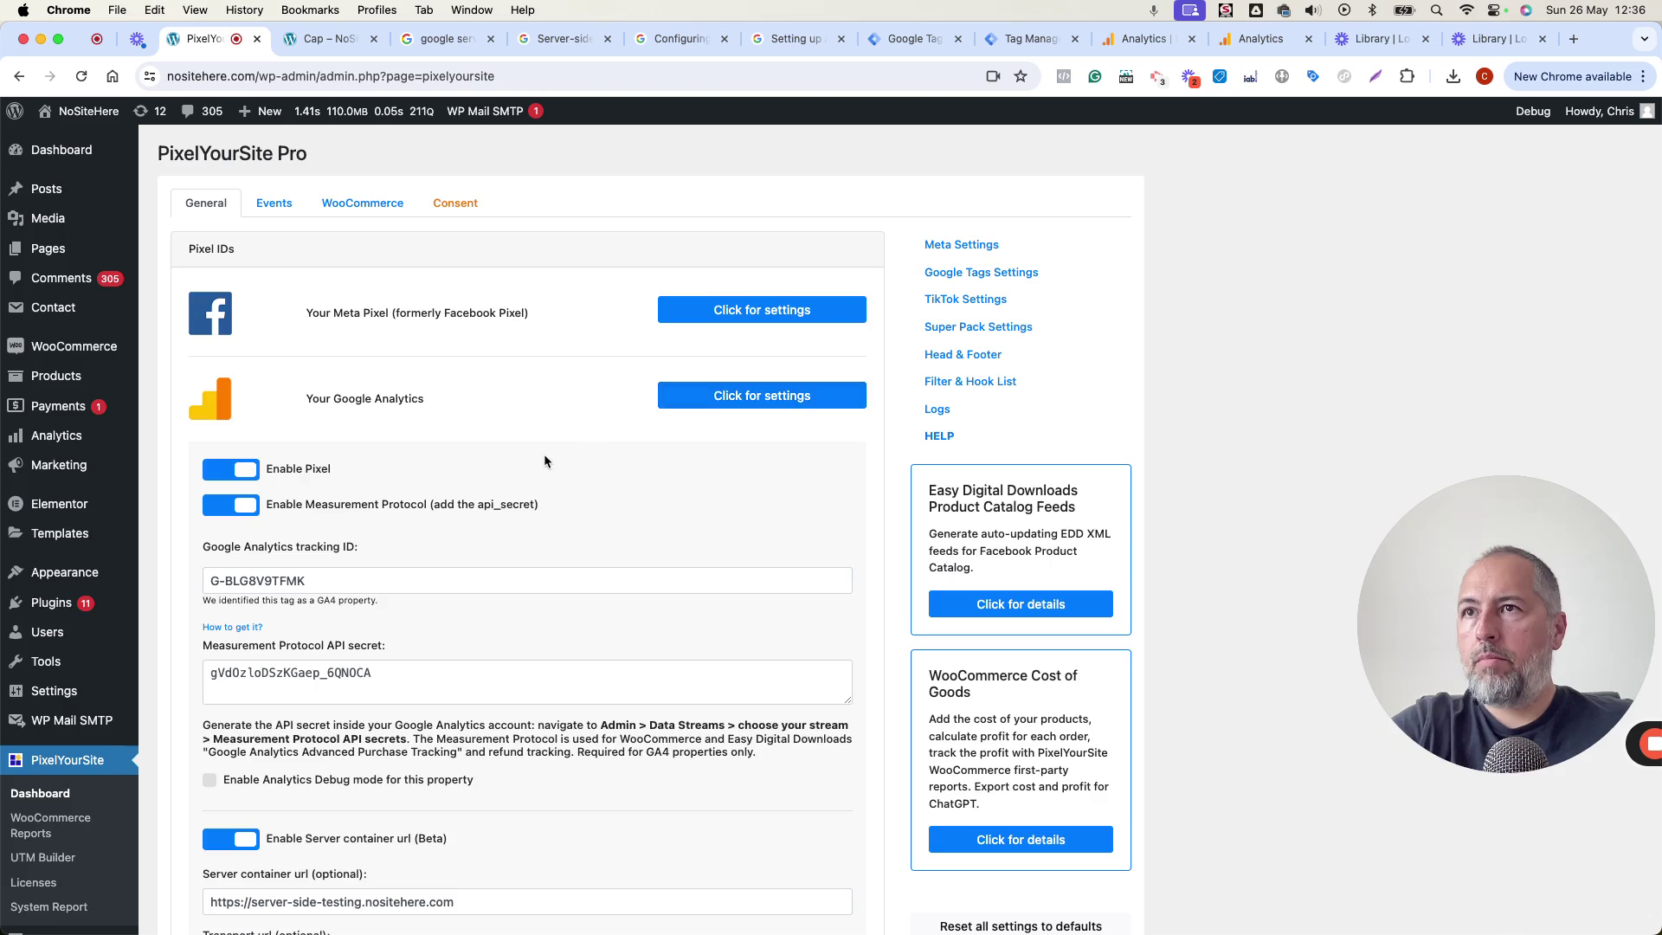
pyautogui.scroll(-6, 544, 454)
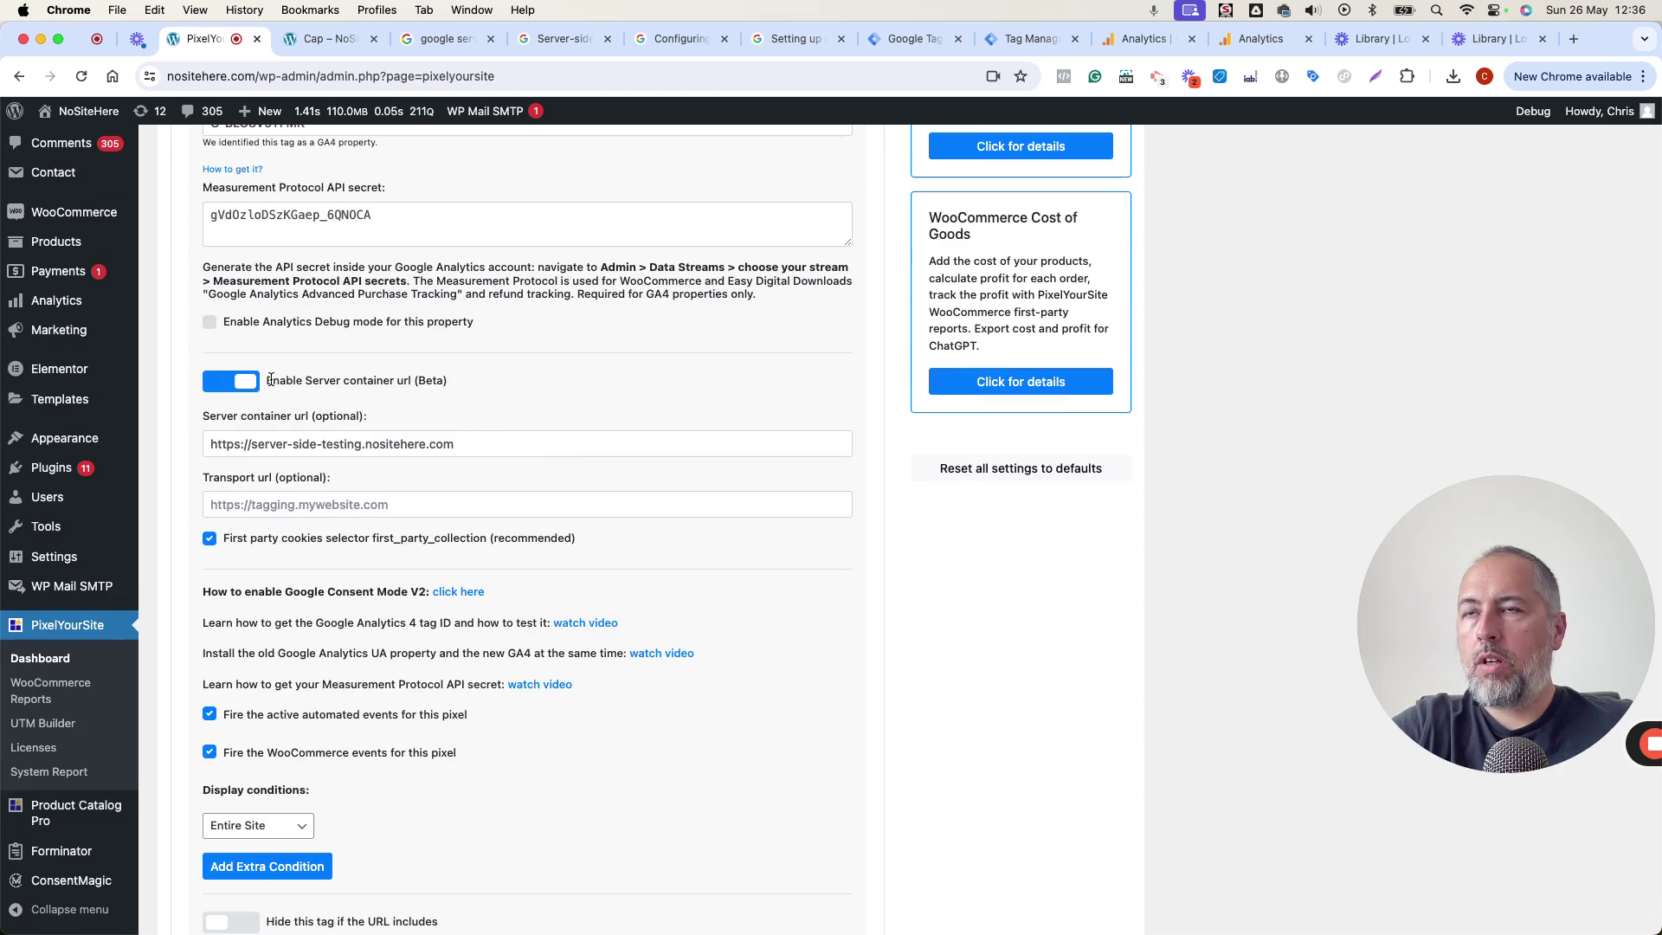